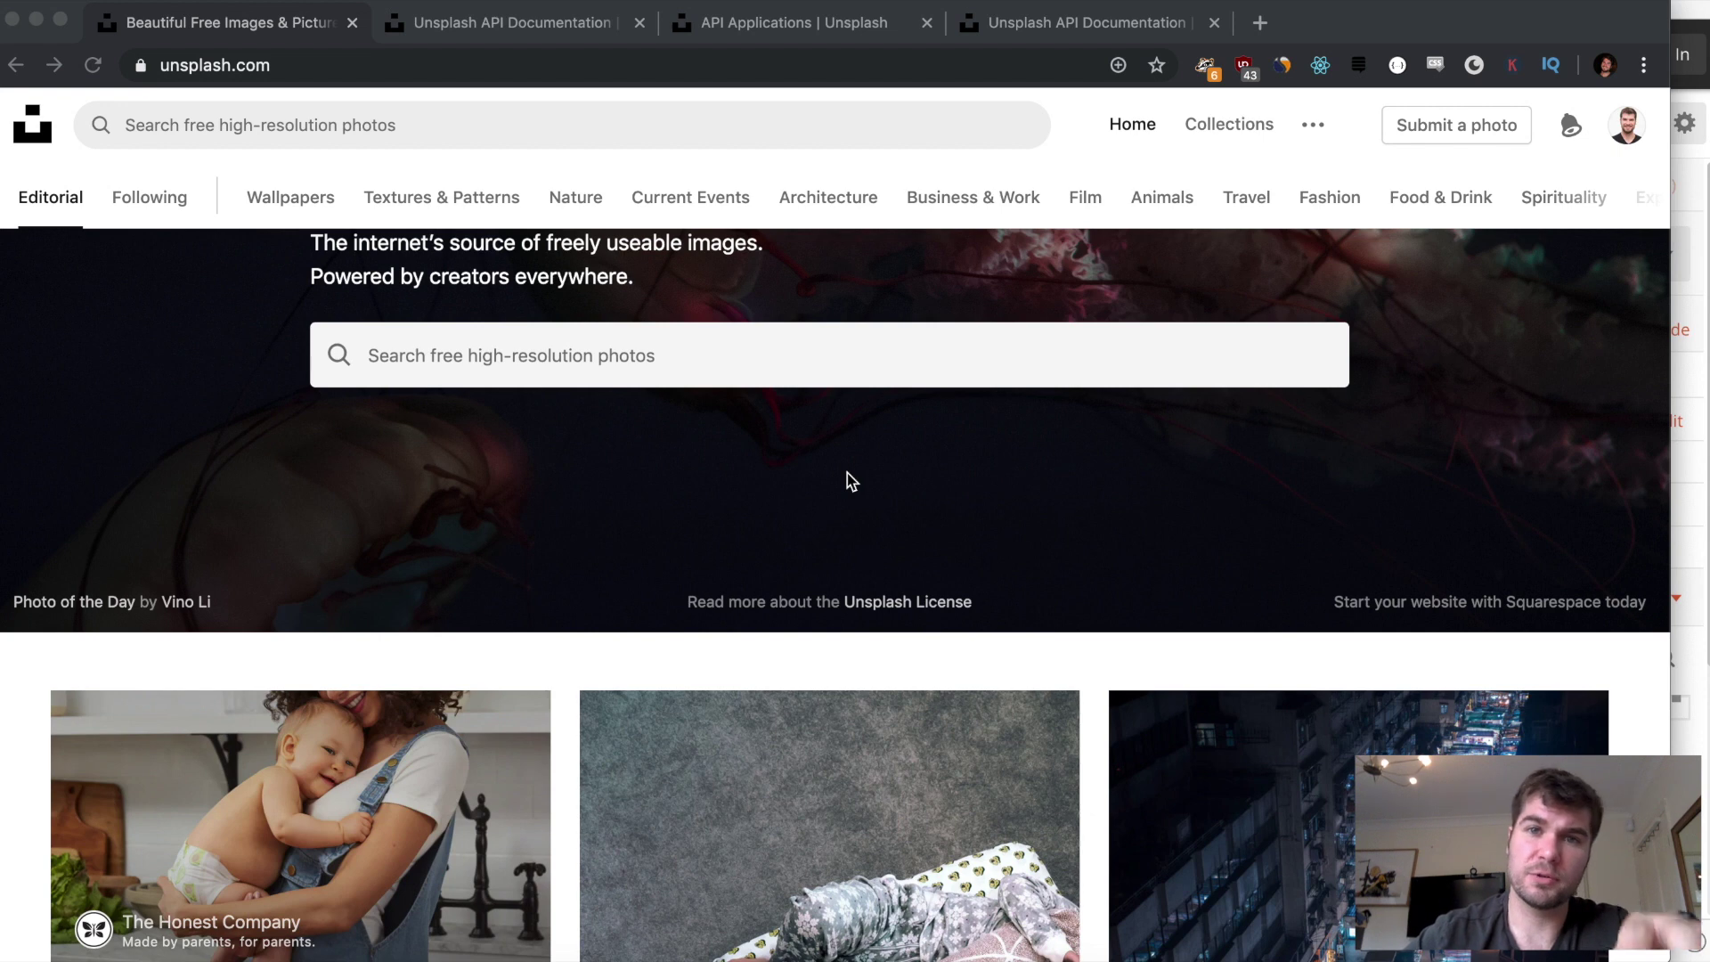
Scroll down through the current Unsplash page and back up slightly
scroll(847, 473, down, 3)
scroll(846, 479, down, 7)
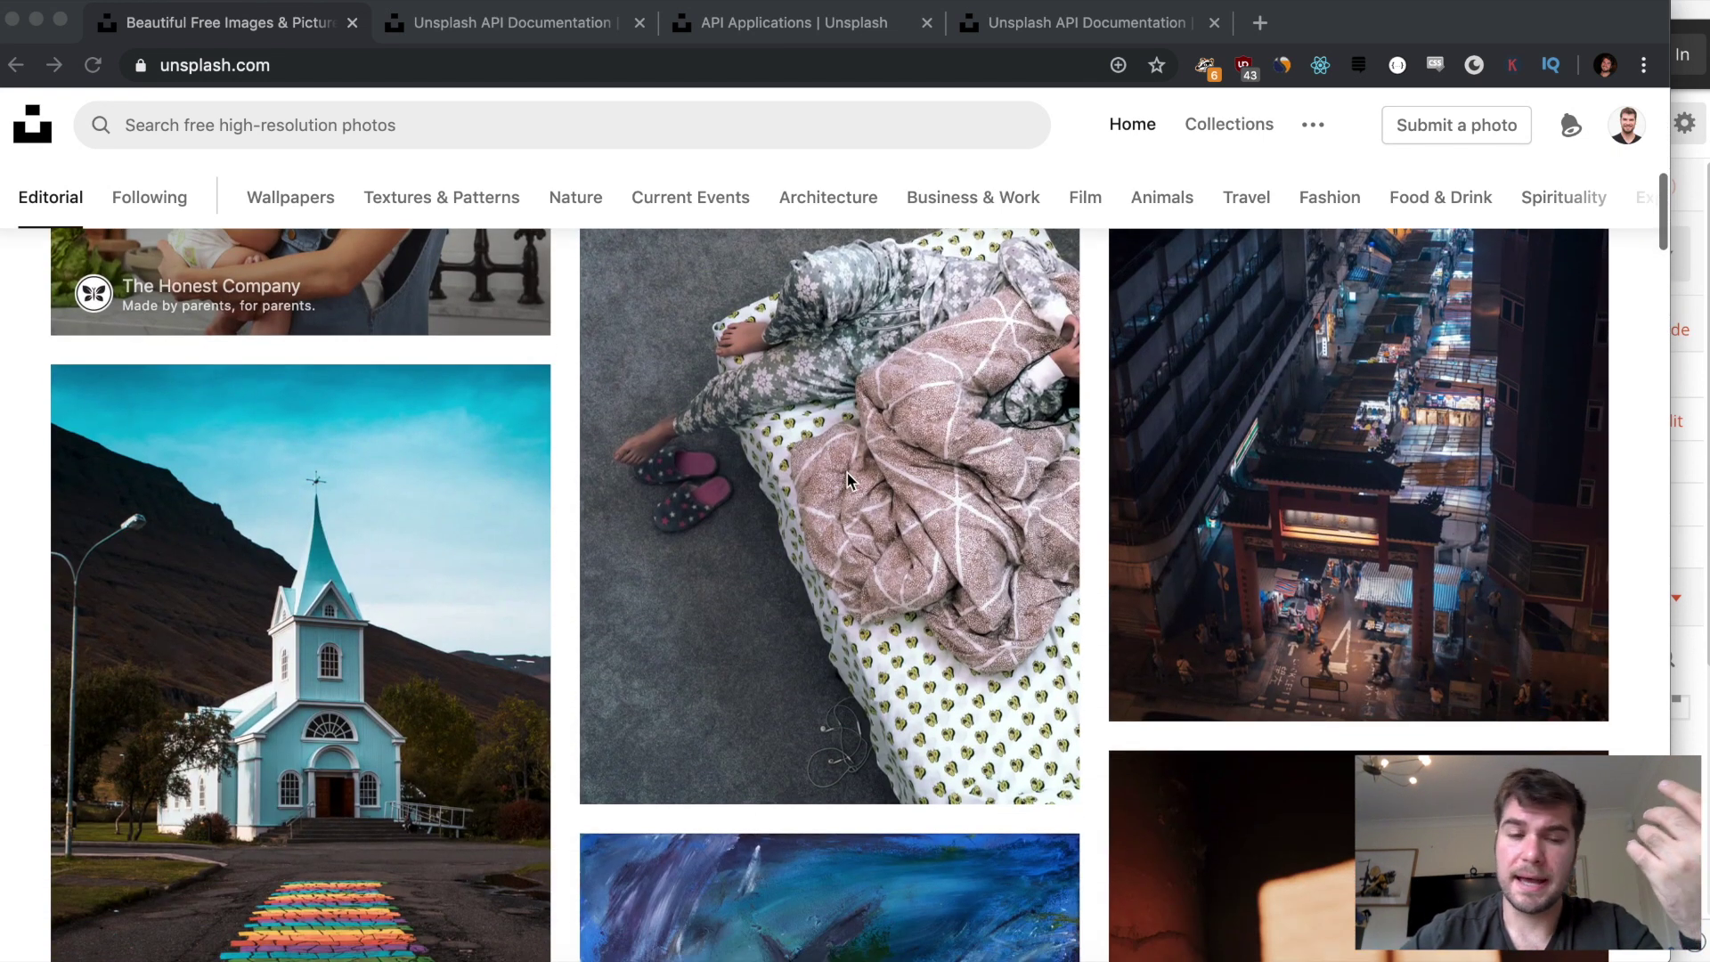
scroll(847, 481, down, 7)
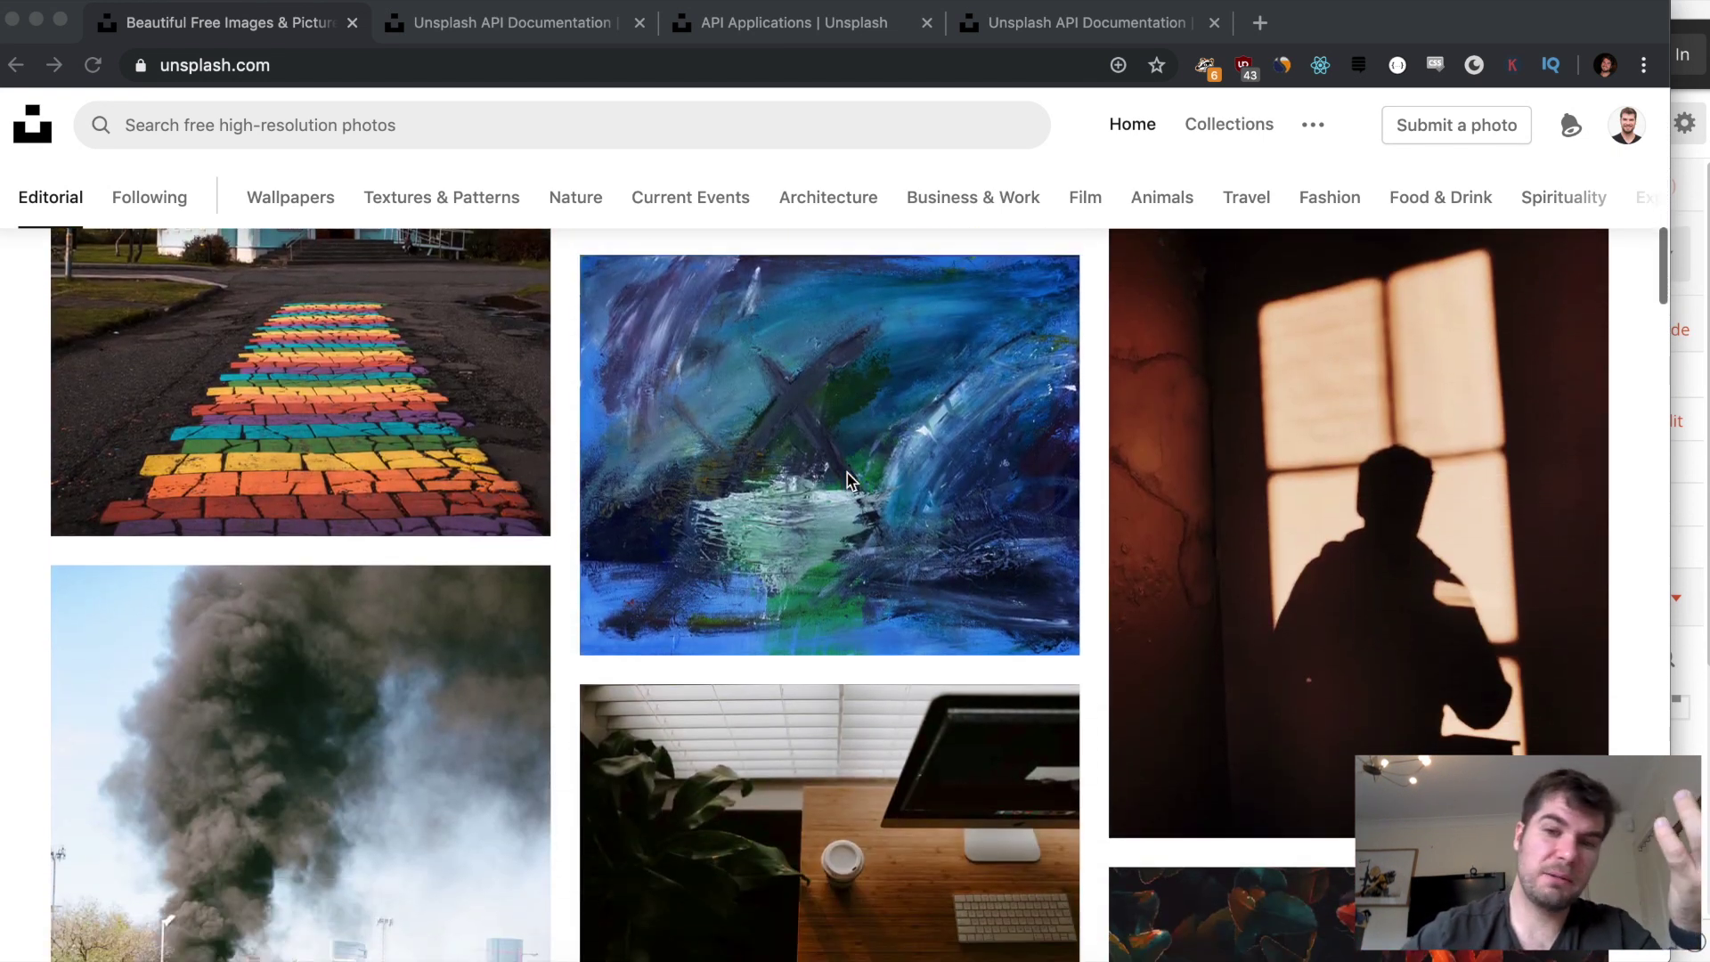
scroll(846, 481, down, 4)
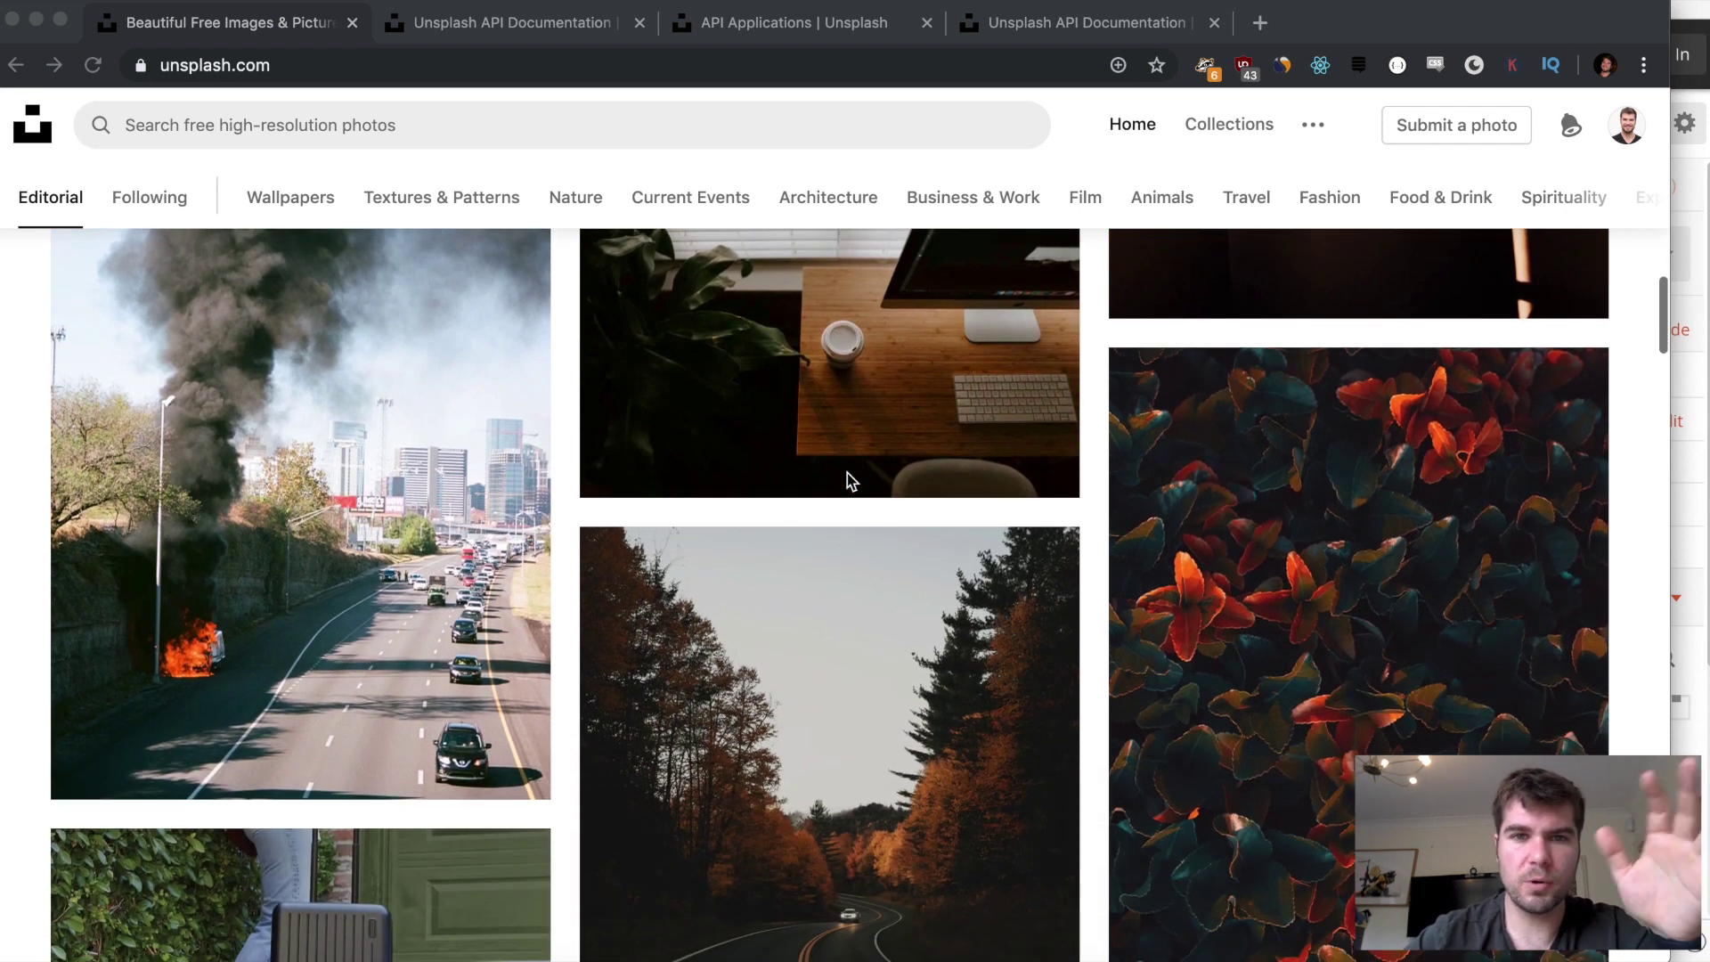
scroll(844, 497, down, 1)
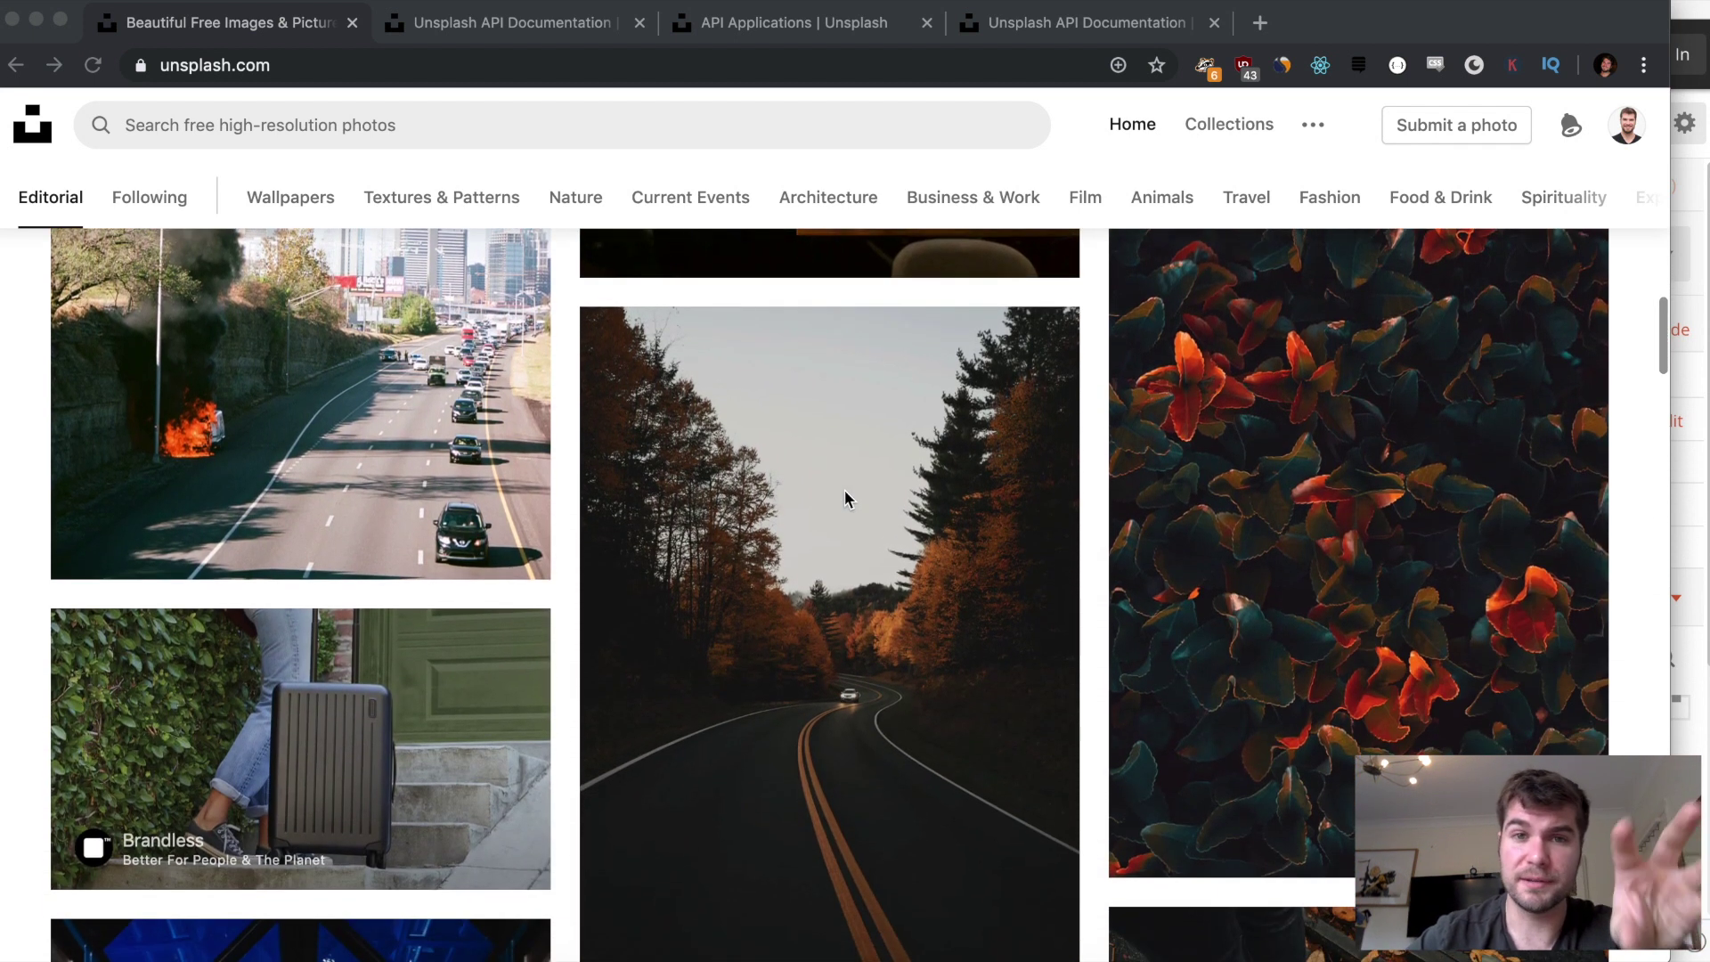
scroll(845, 491, down, 2)
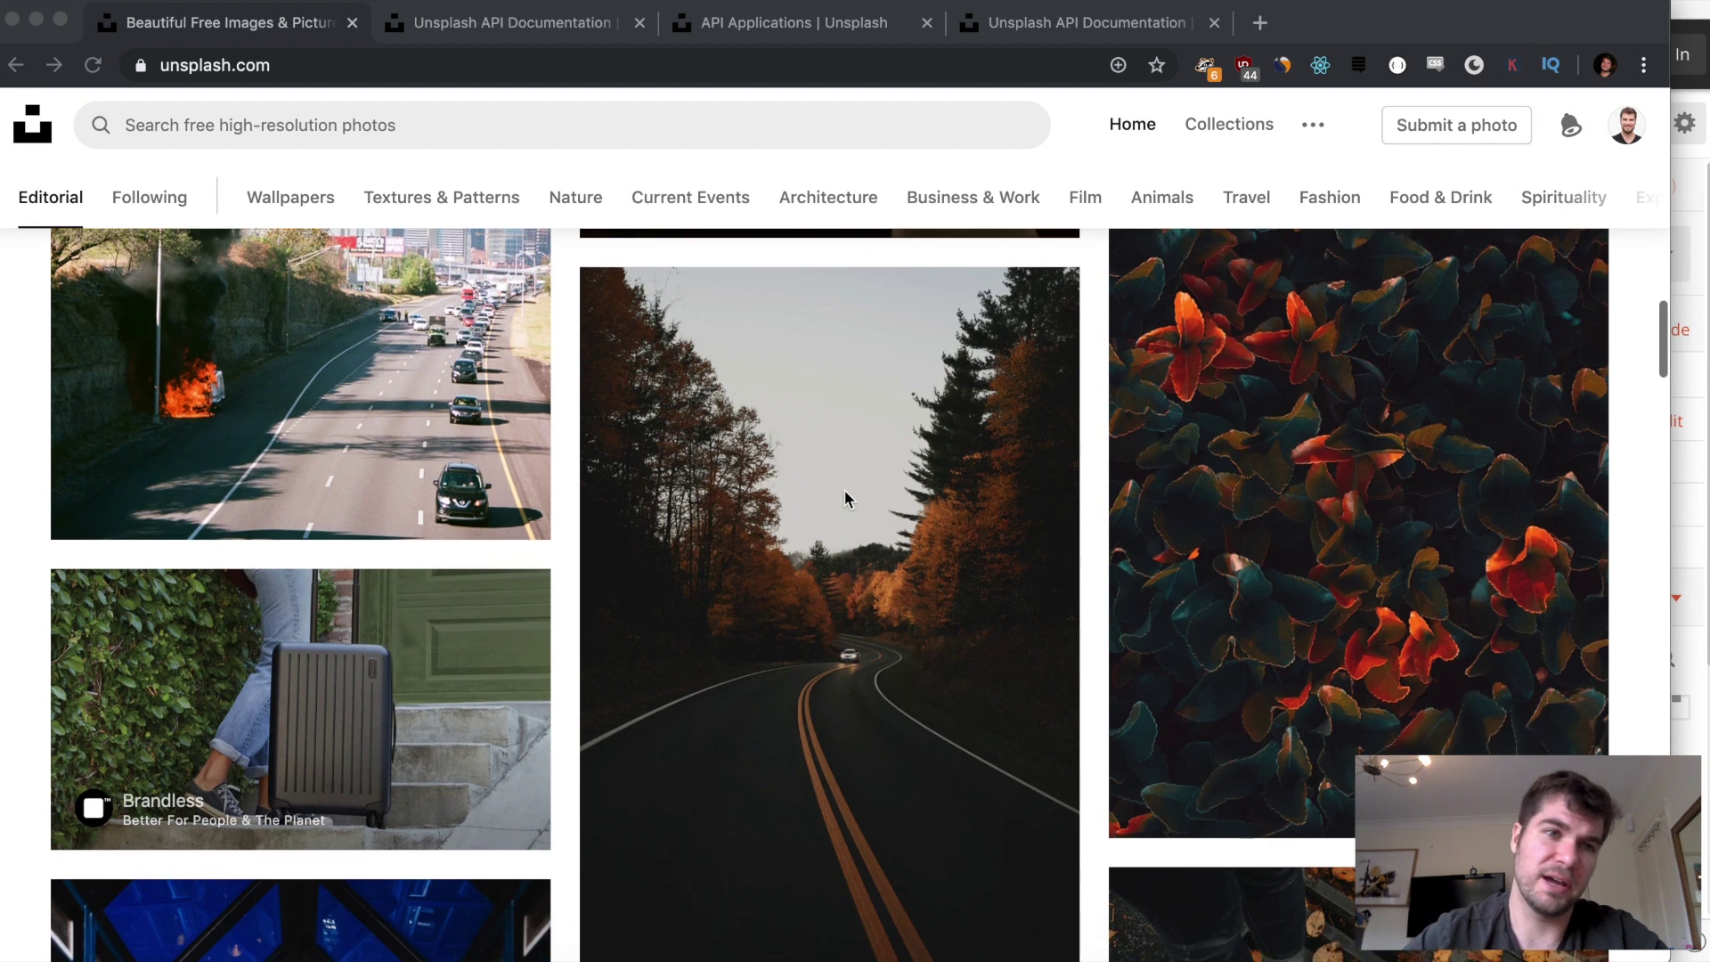
scroll(845, 494, down, 1)
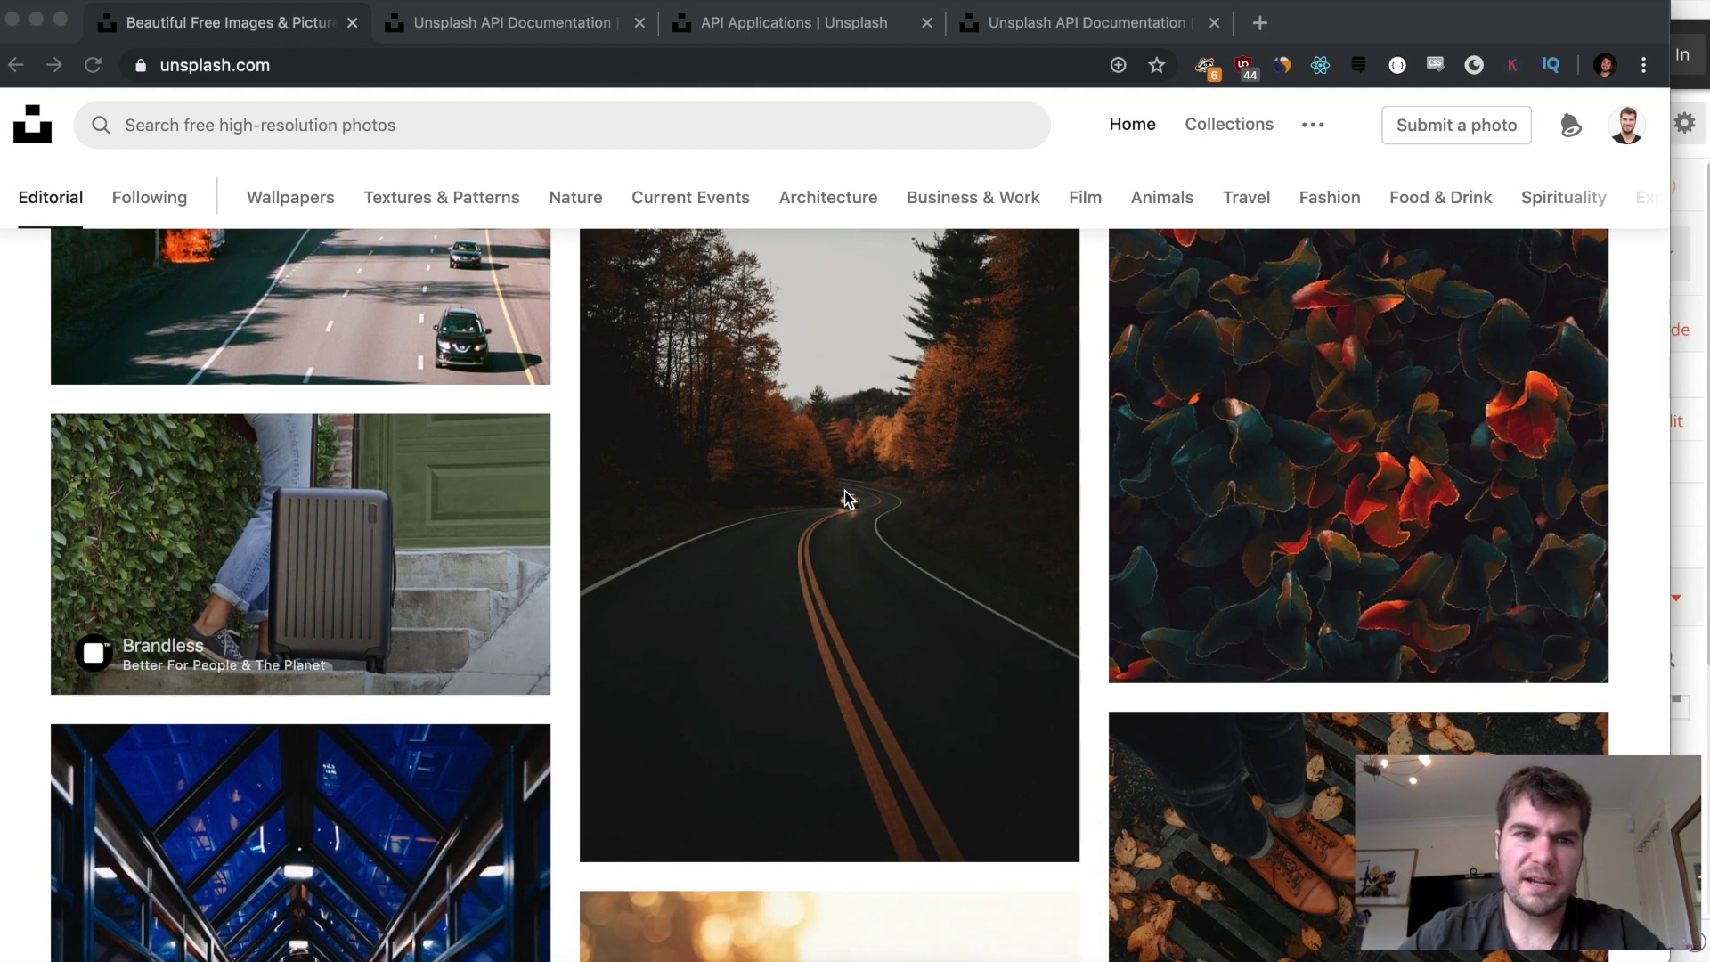
scroll(846, 497, down, 2)
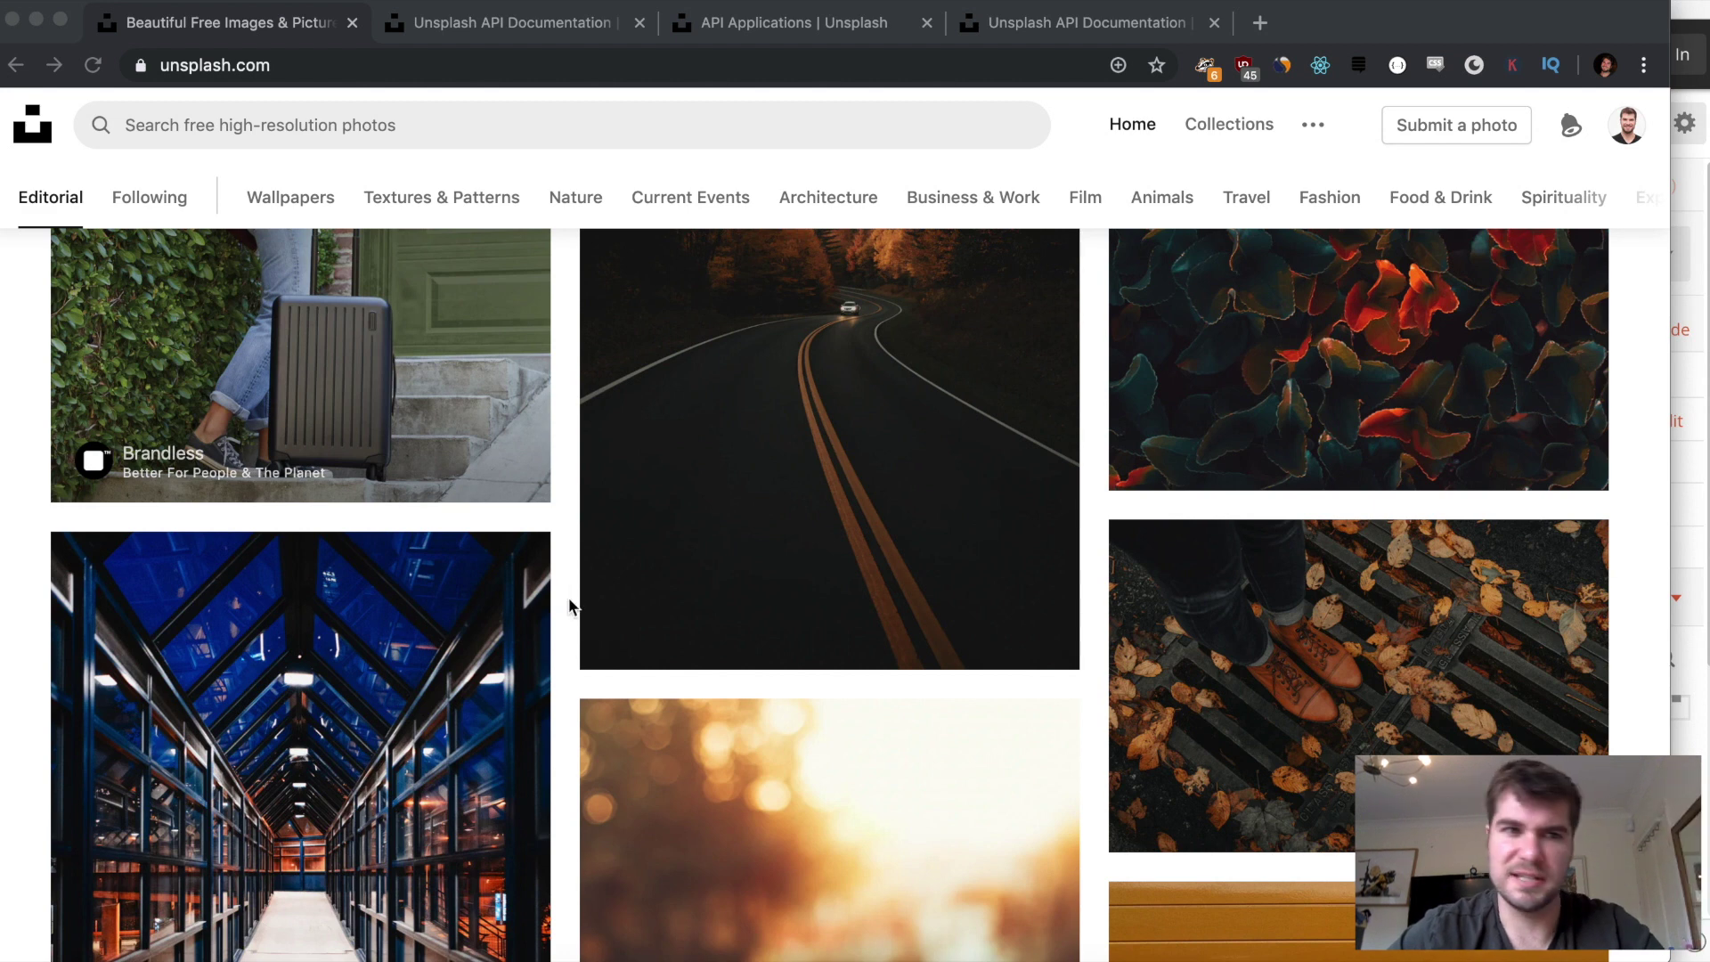
scroll(569, 597, up, 15)
scroll(575, 354, up, 10)
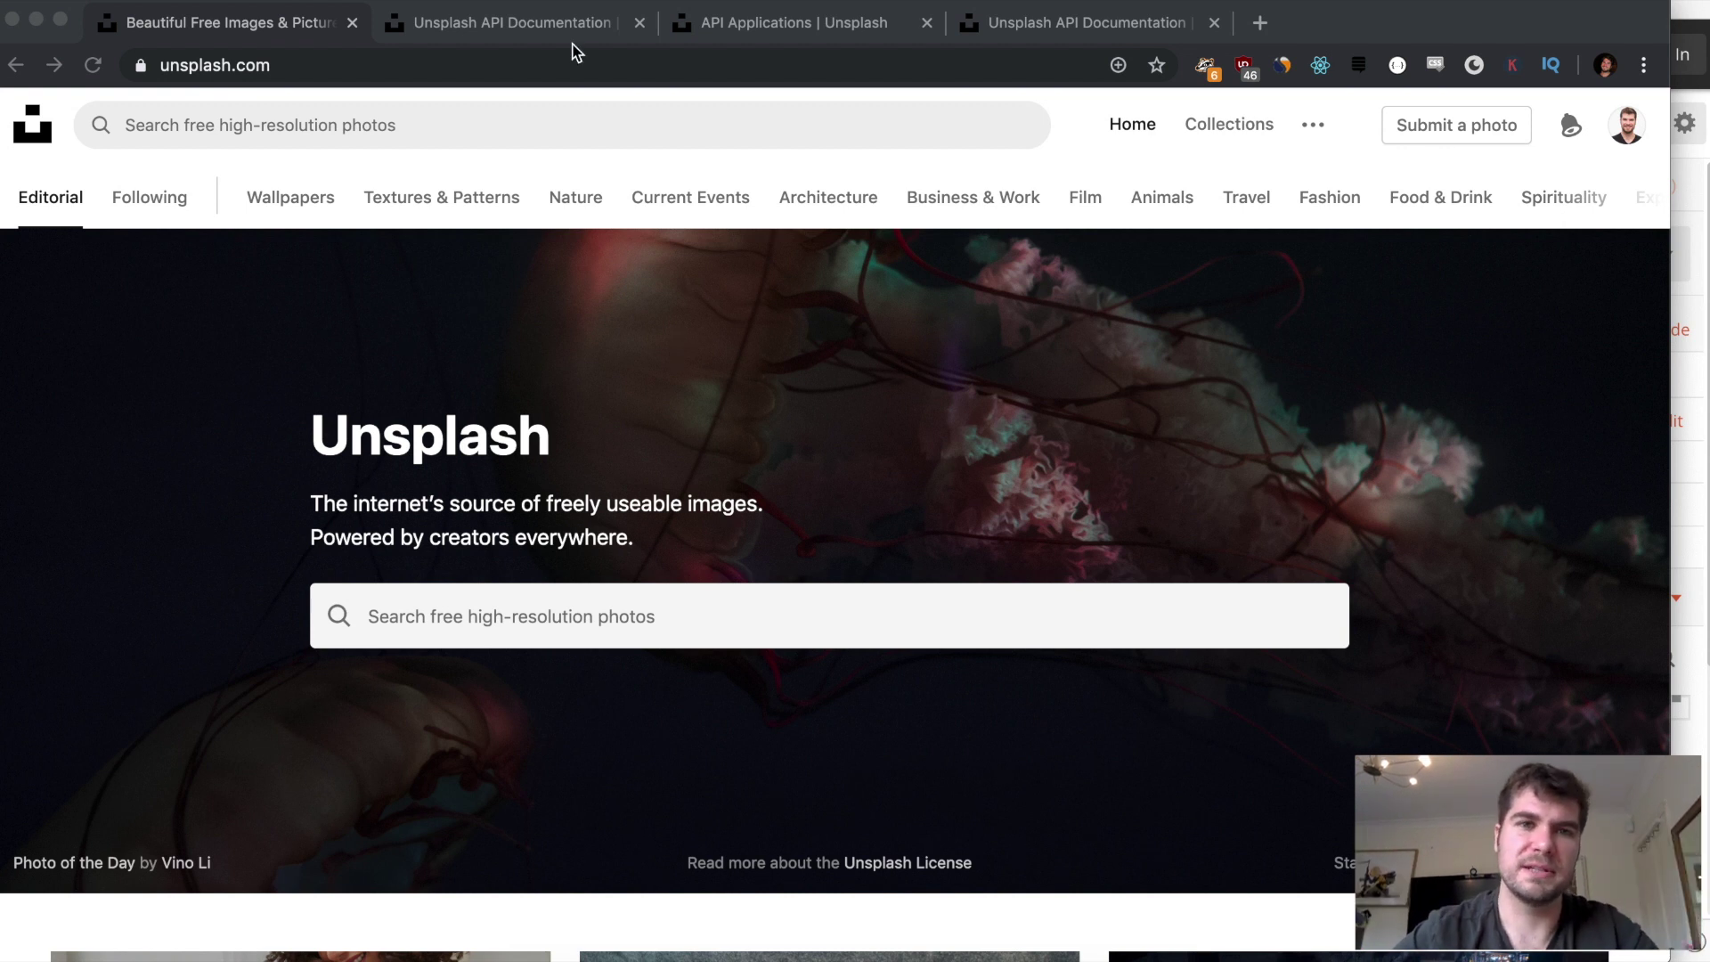
Read the API Documentation through libraries, SDKs, guidelines, hotlinking and deprecation policy to Schema
click(534, 22)
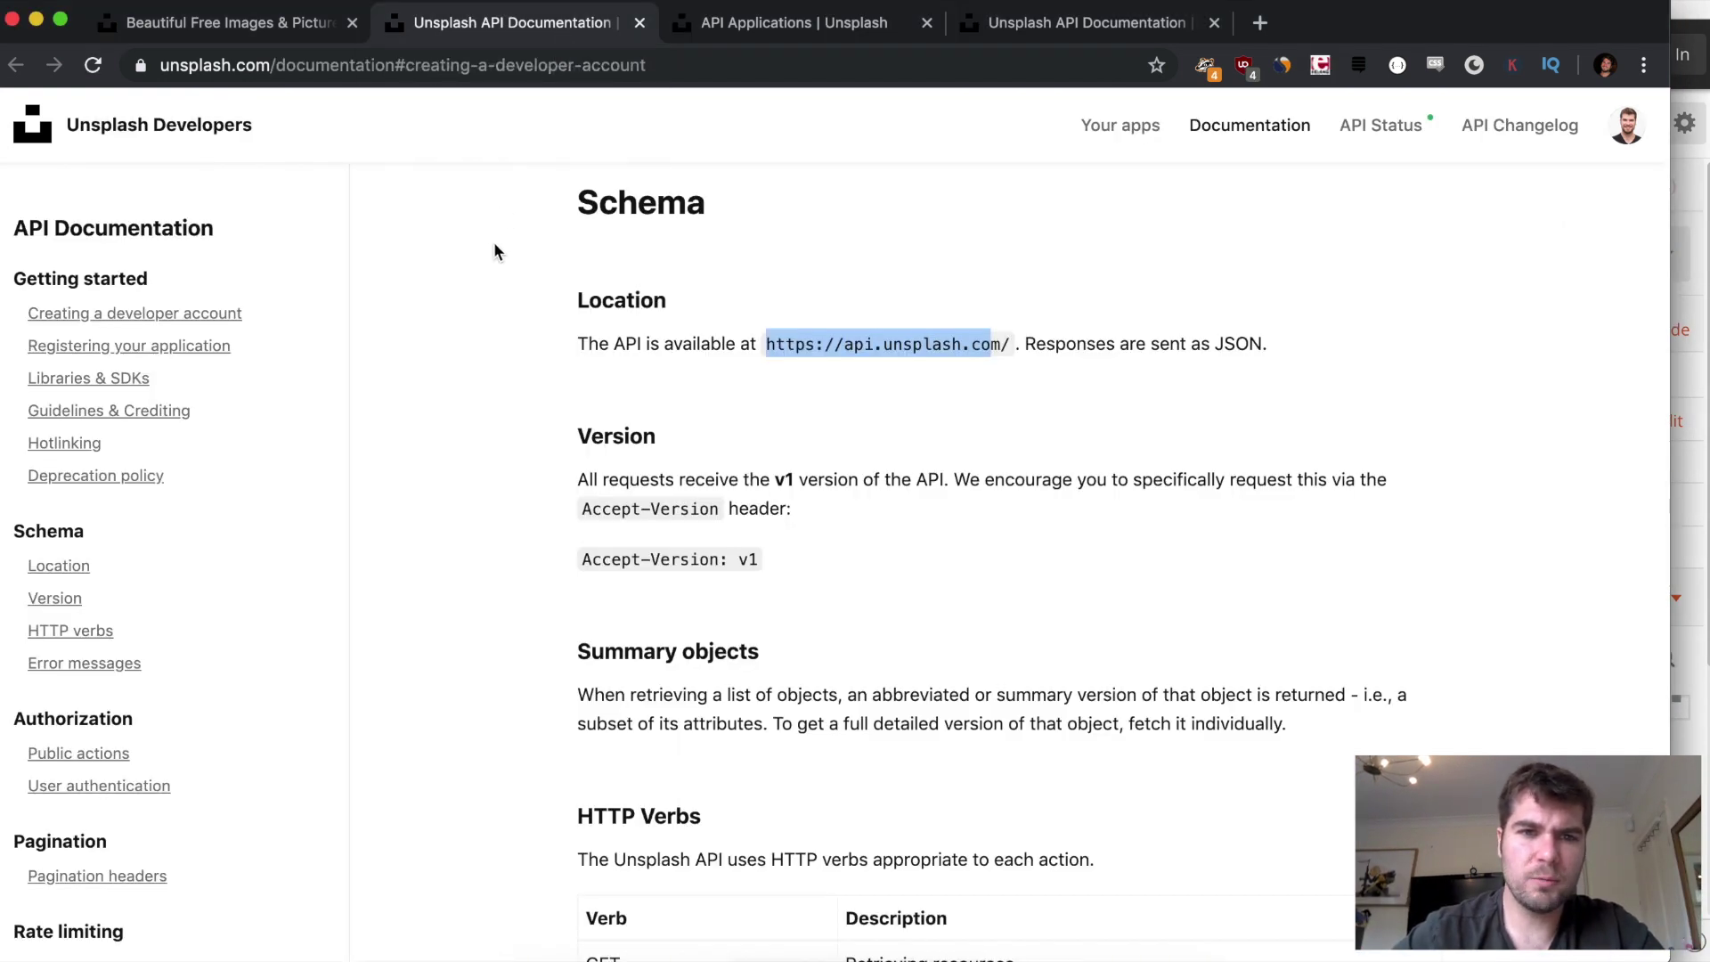
scroll(524, 223, up, 15)
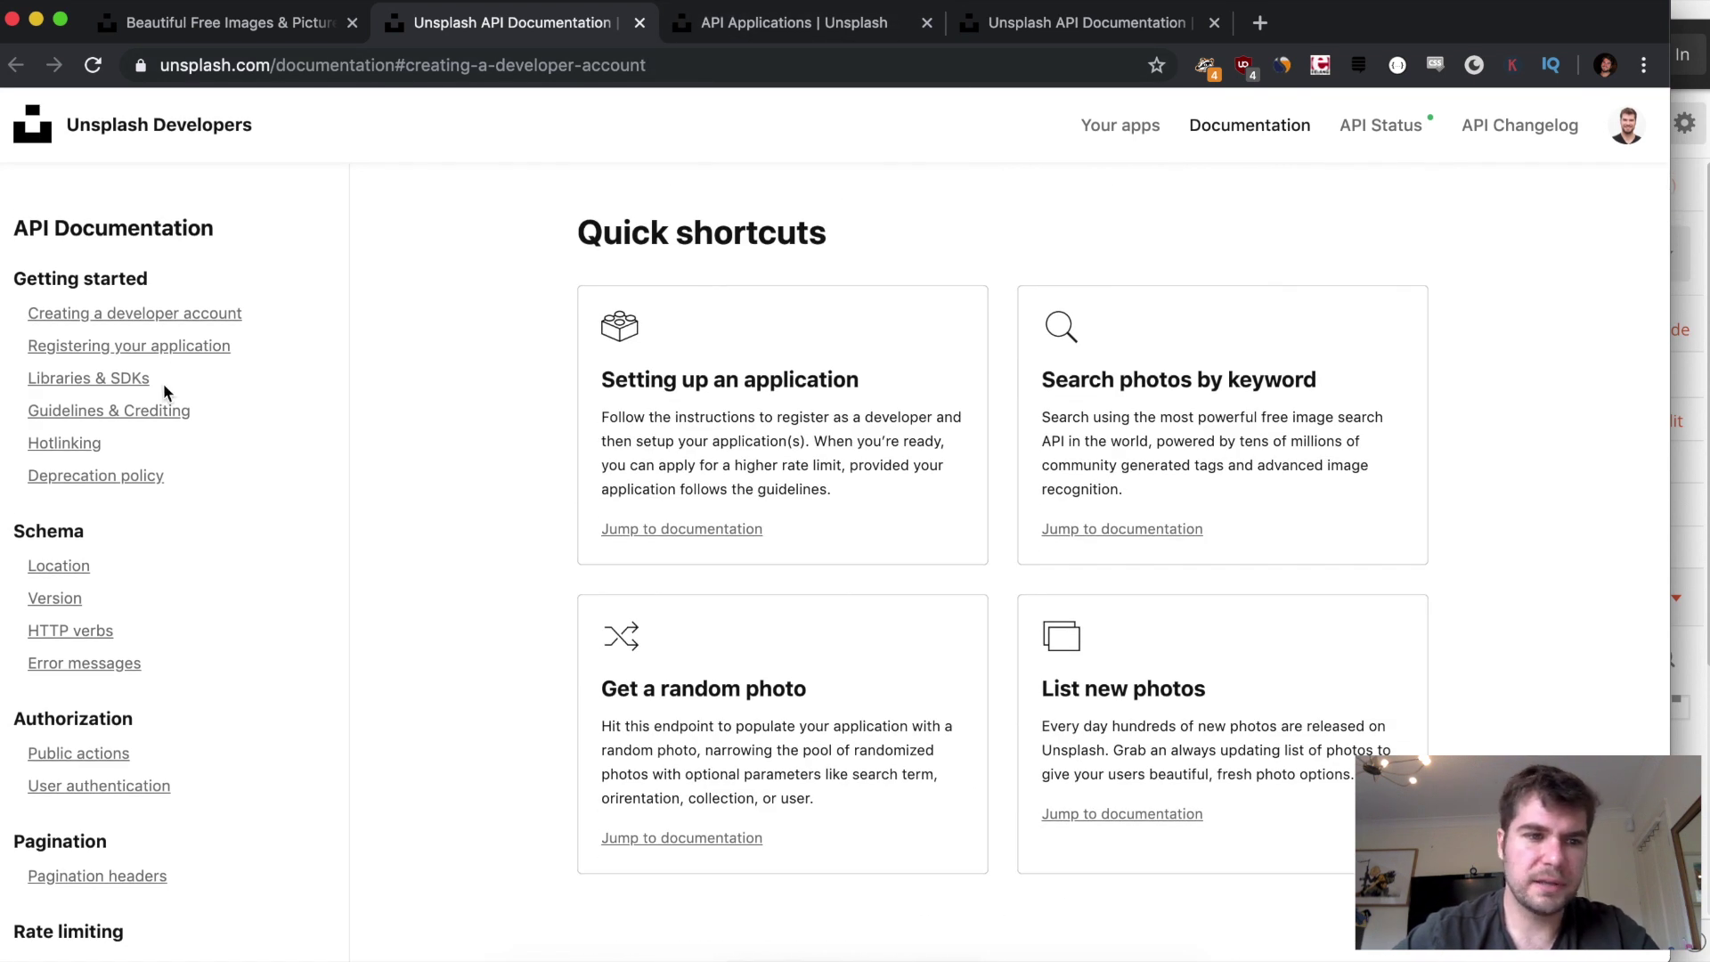
scroll(164, 391, down, 1)
scroll(164, 392, up, 1)
scroll(163, 390, down, 6)
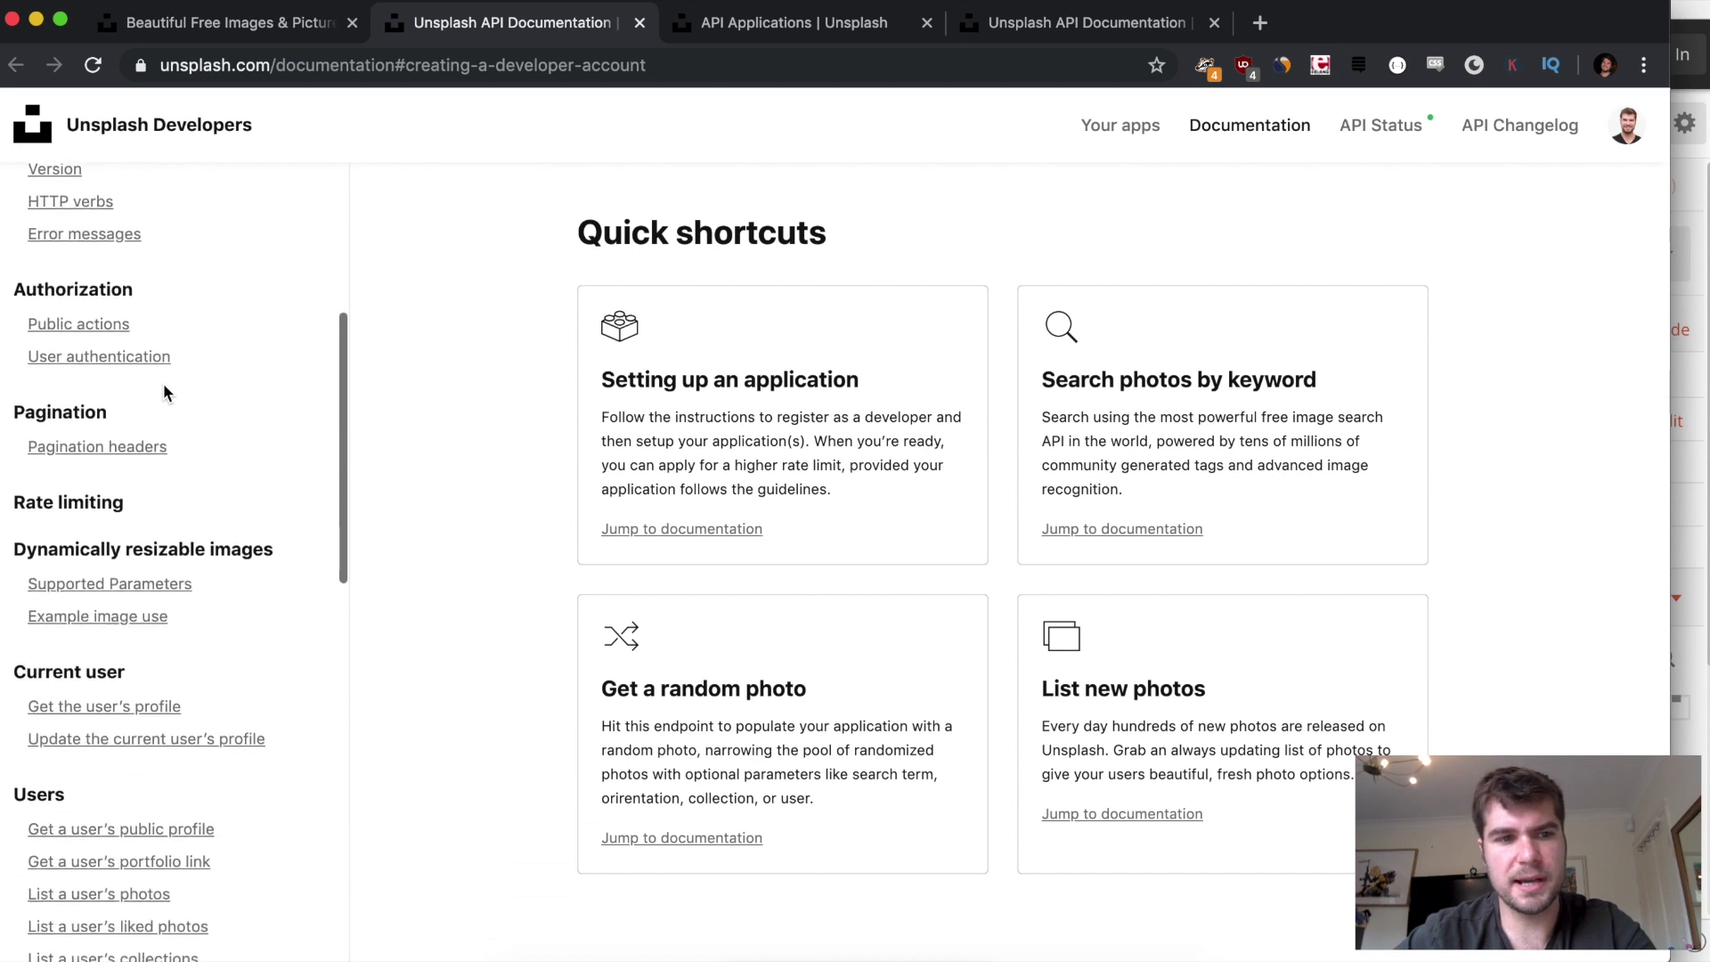
scroll(163, 392, down, 7)
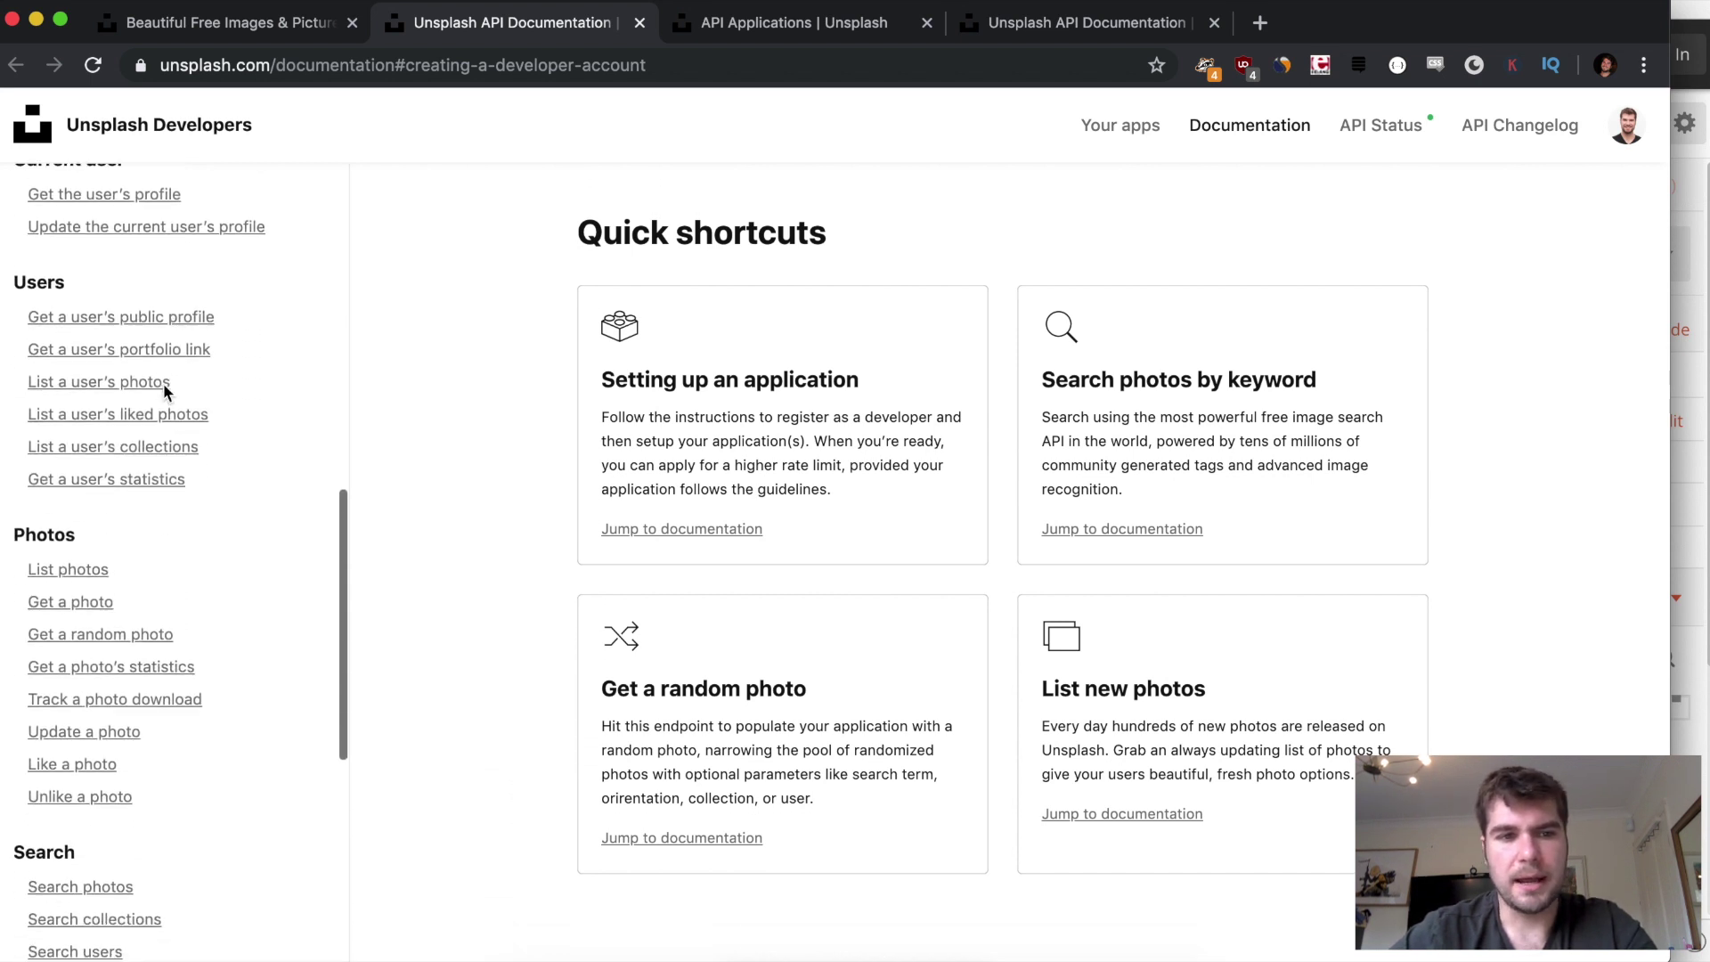
scroll(164, 392, down, 1)
scroll(163, 383, up, 14)
scroll(614, 530, down, 11)
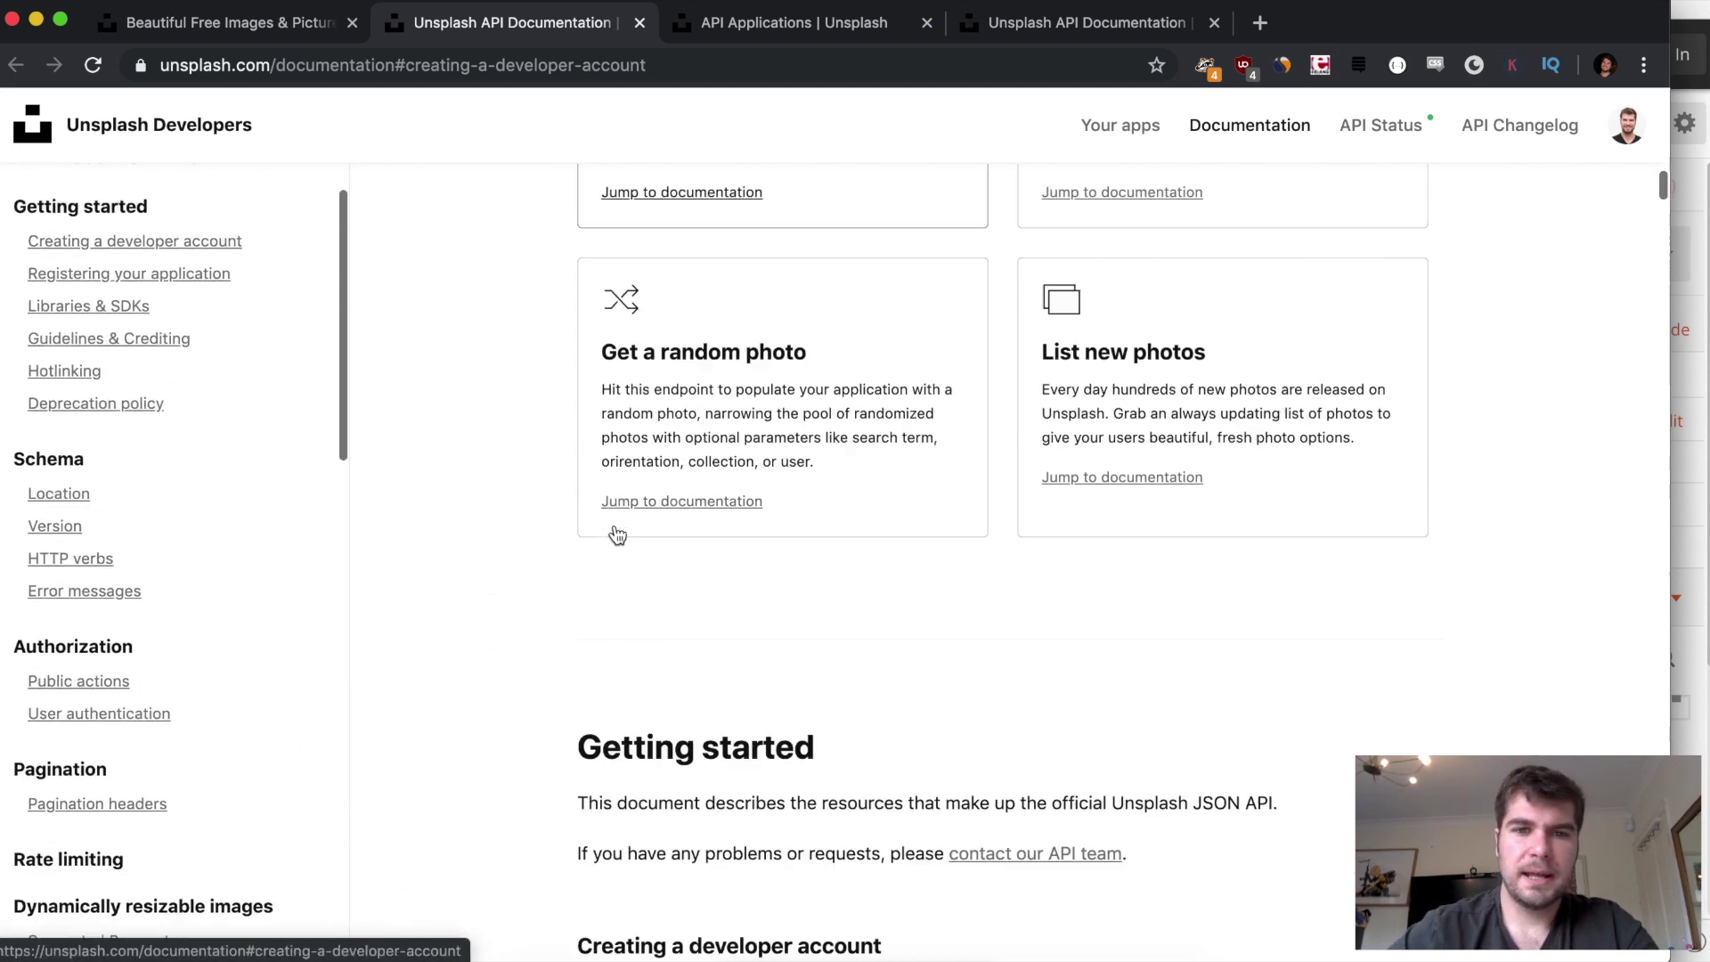
scroll(614, 526, down, 8)
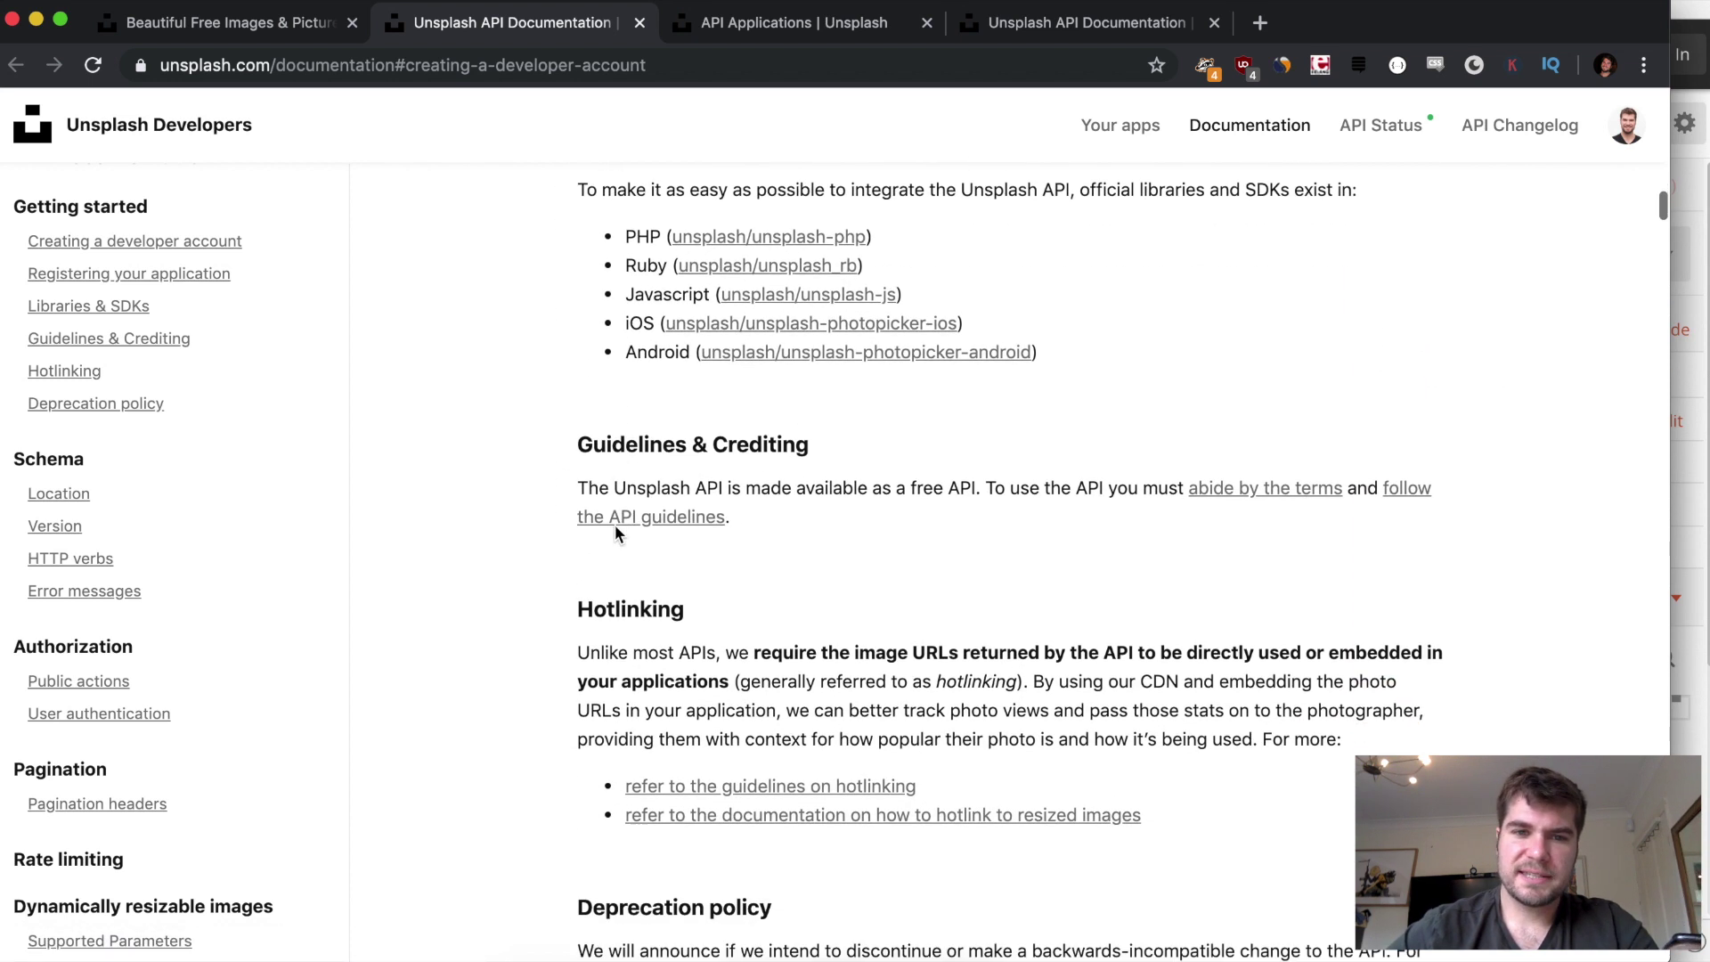
scroll(764, 260, up, 1)
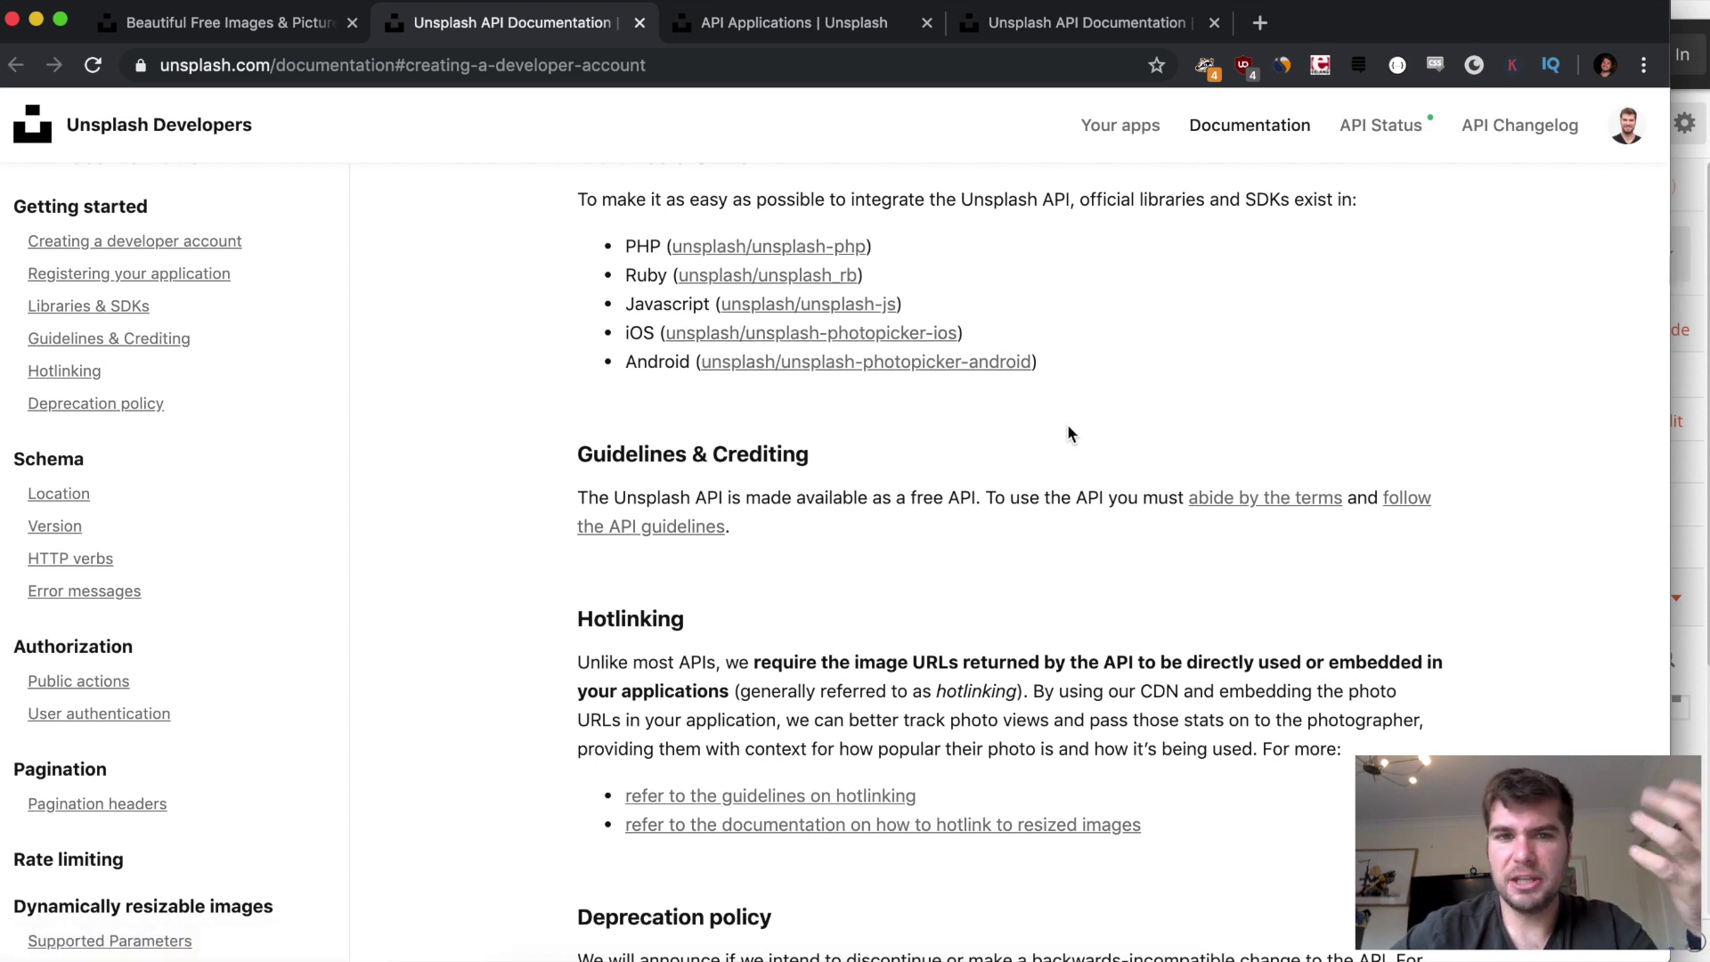
scroll(1066, 426, down, 2)
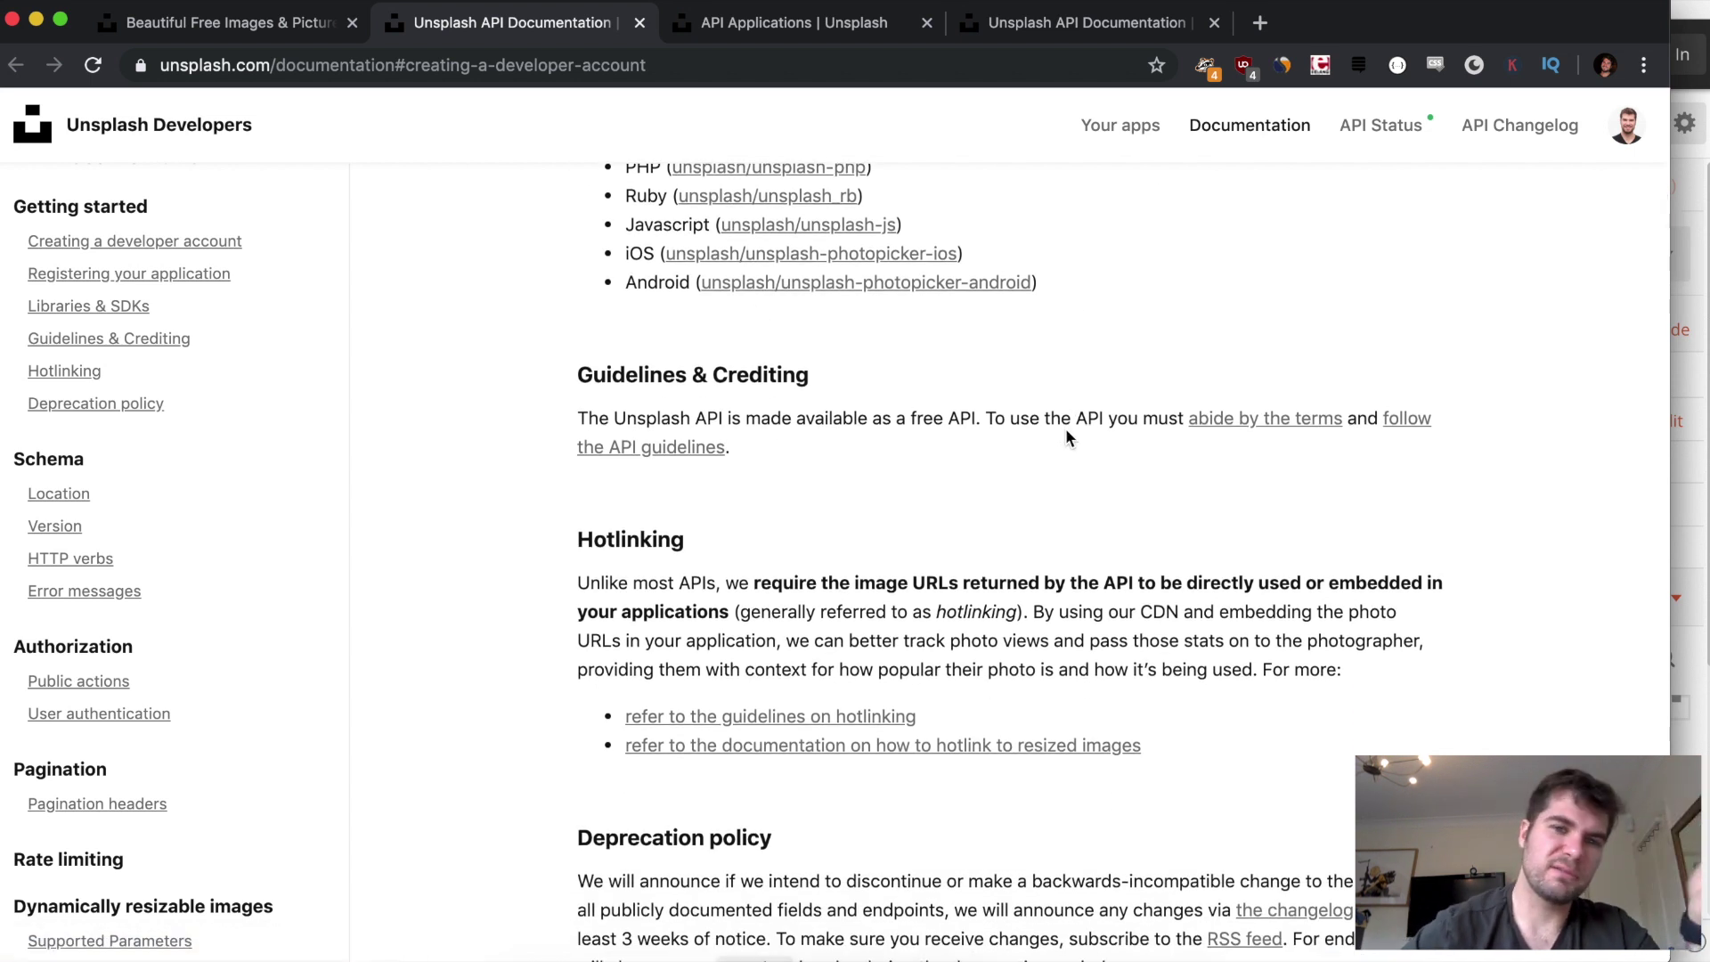
scroll(1065, 428, down, 3)
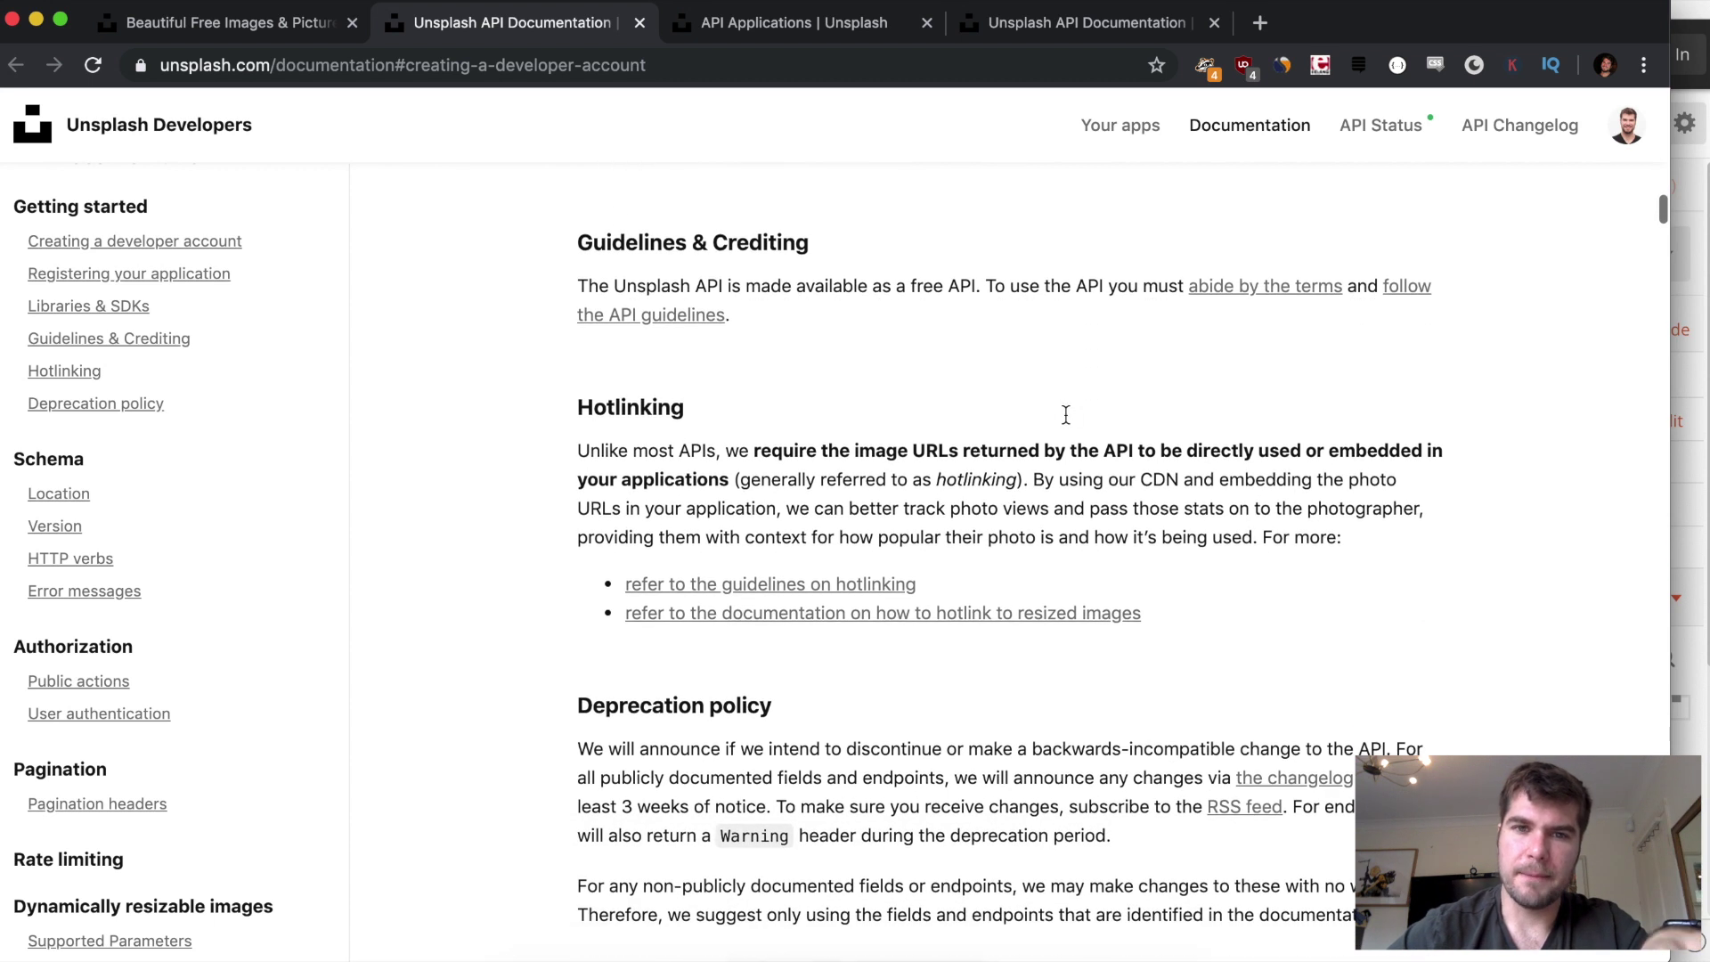
scroll(1066, 415, down, 1)
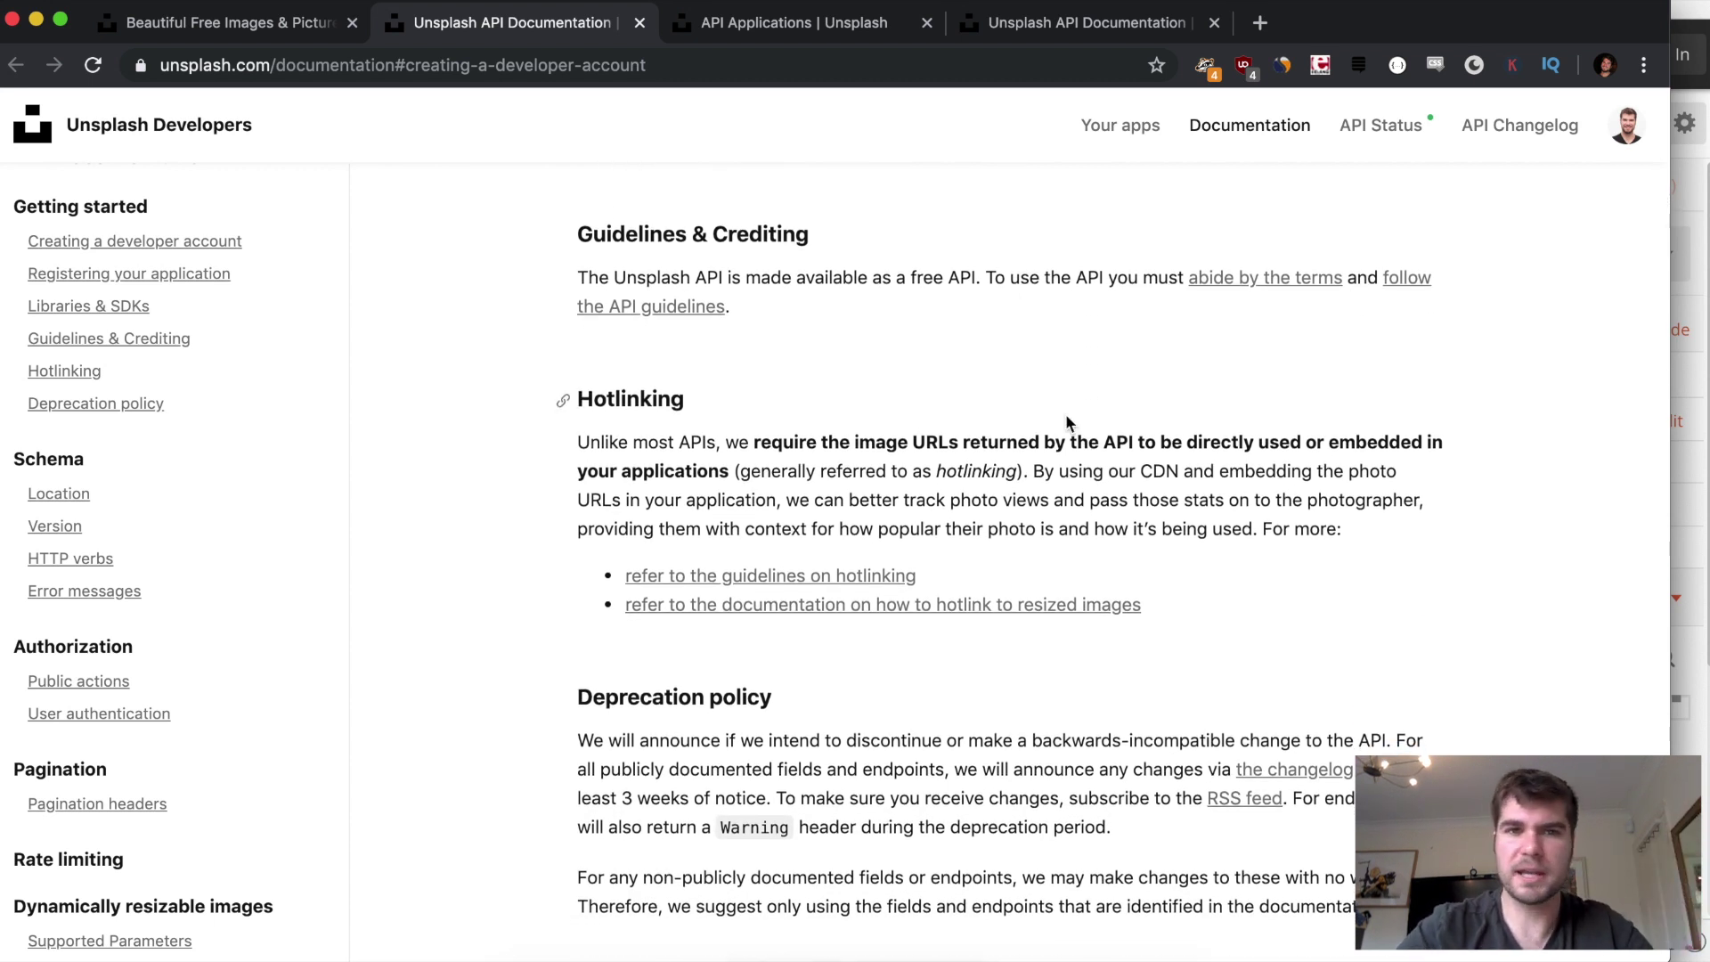
scroll(1066, 413, down, 15)
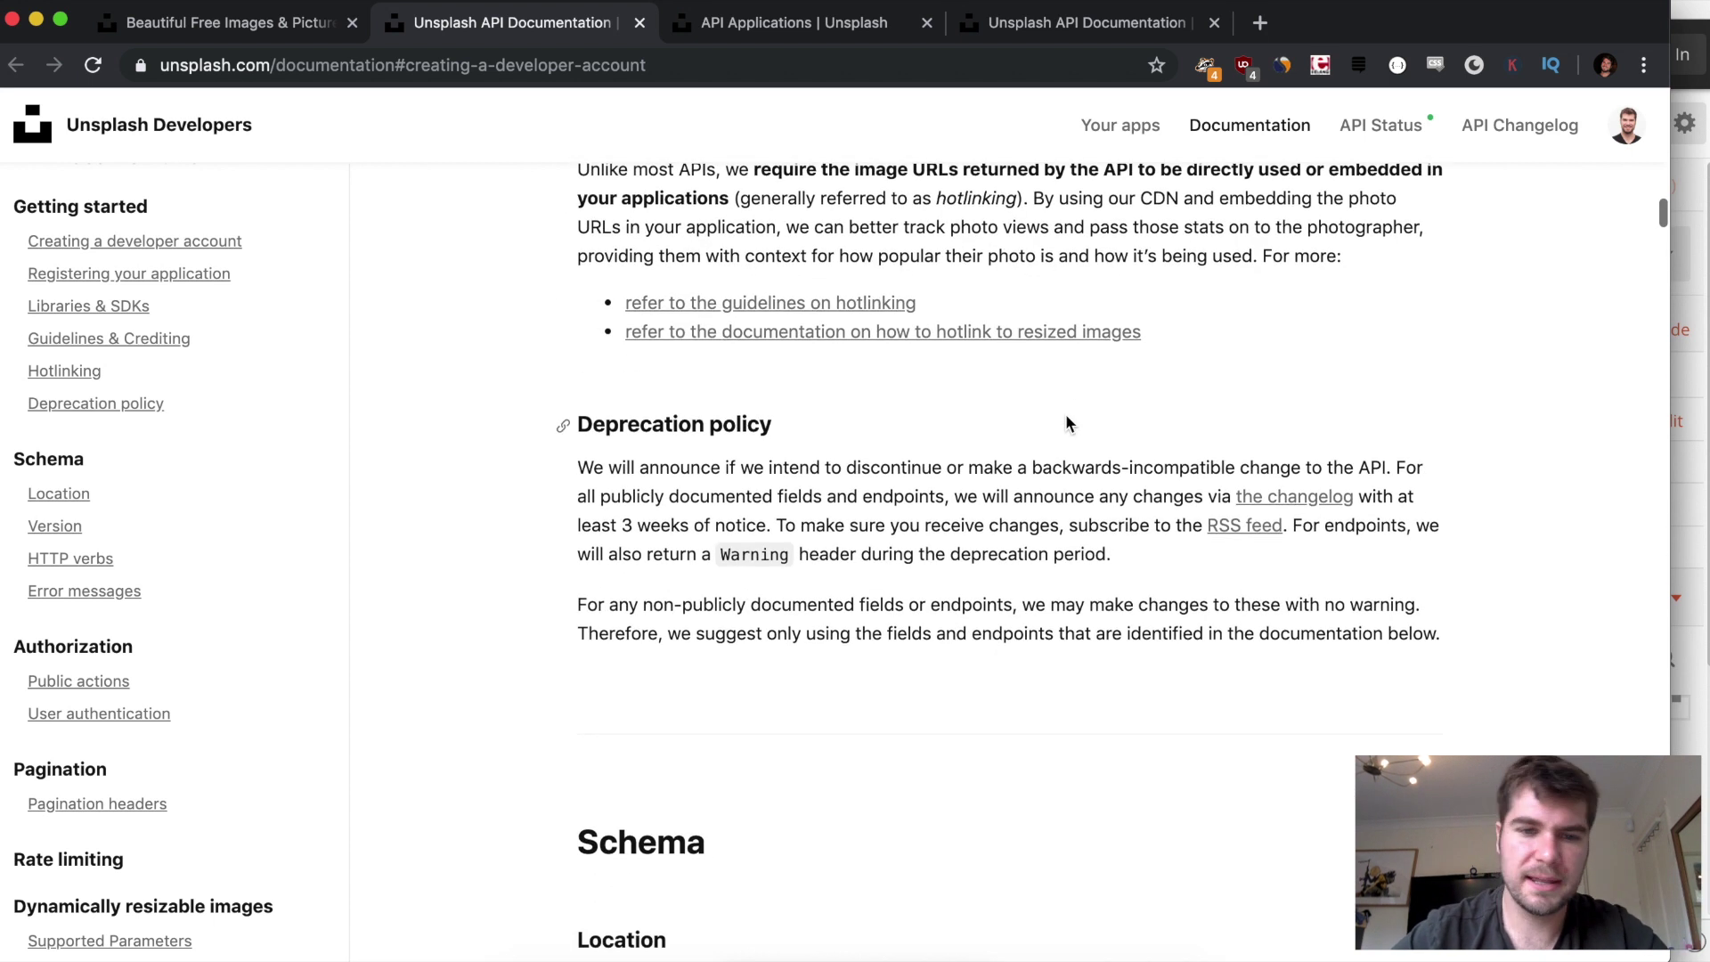
drag(991, 579, 765, 579)
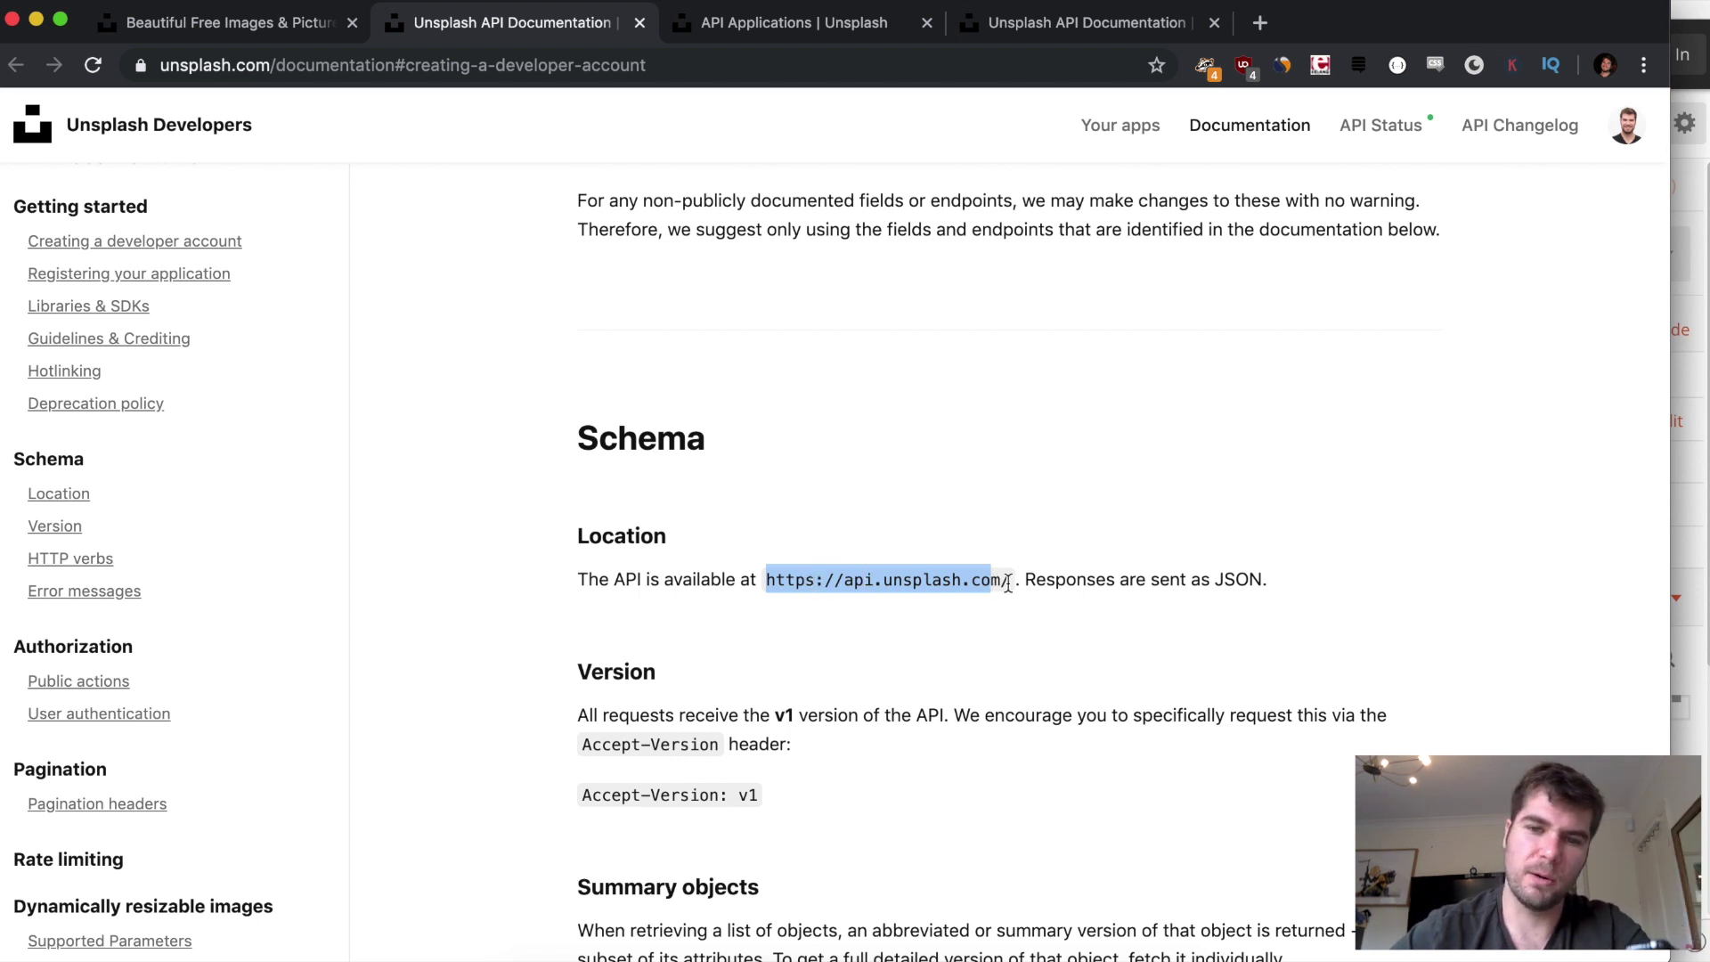
Start a new application, tick all four API guideline checkboxes and accept the terms
click(759, 28)
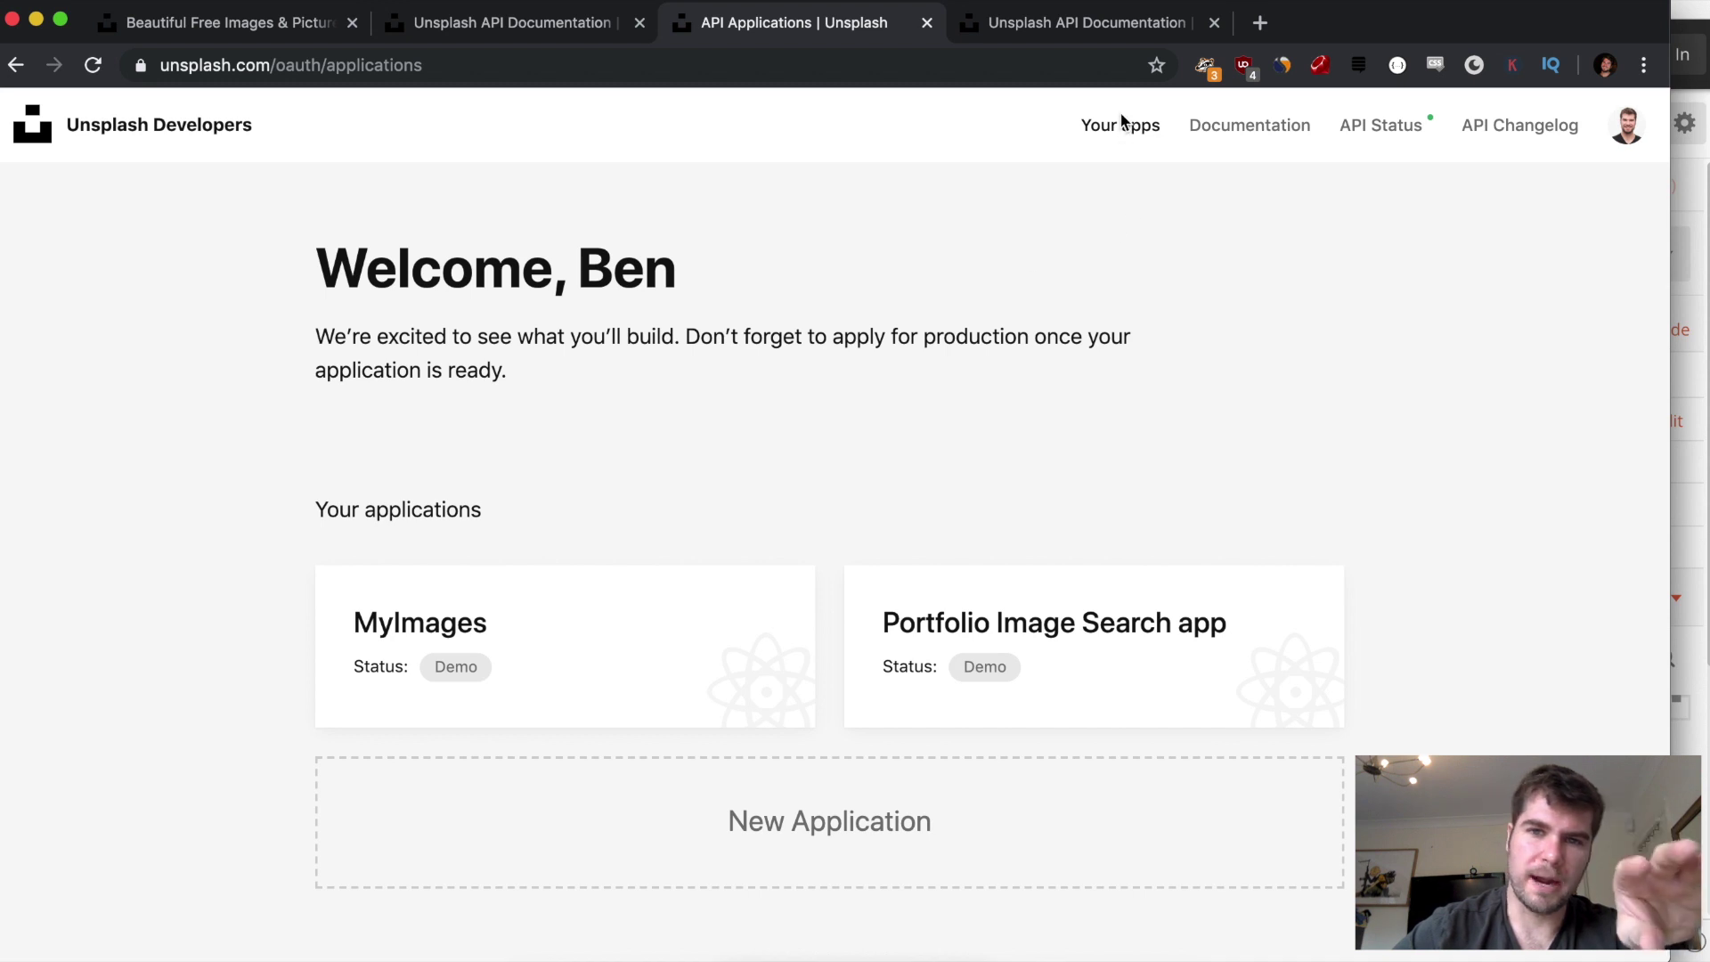
click(725, 853)
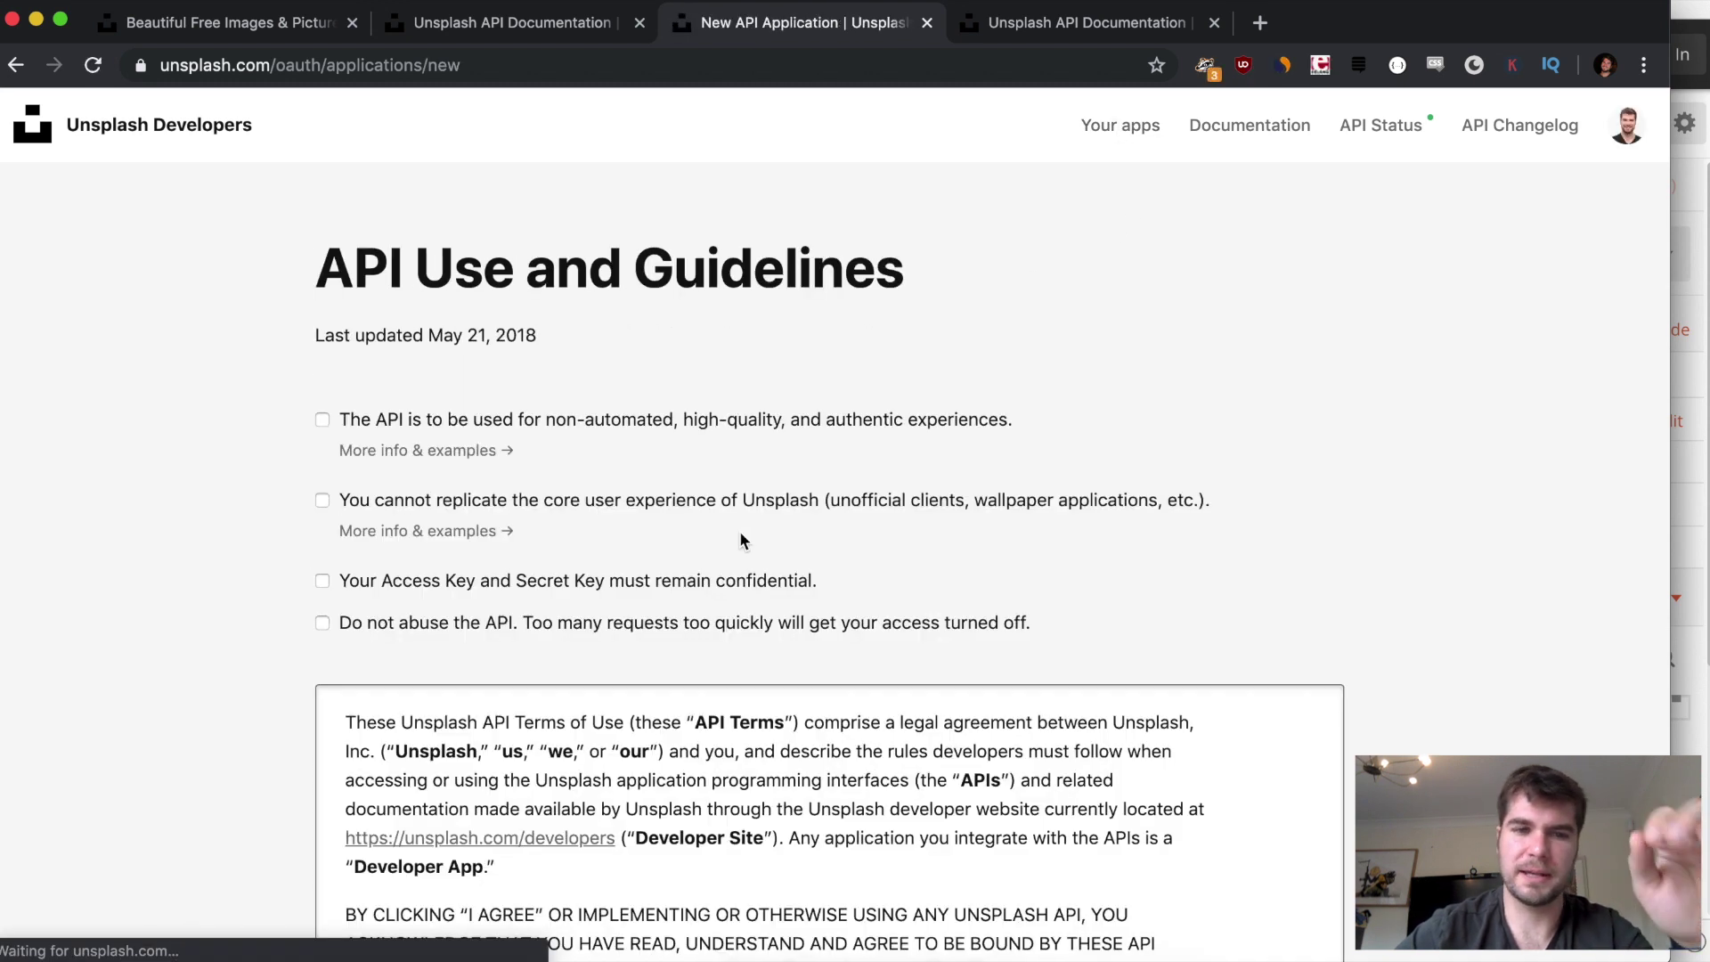
click(446, 429)
click(410, 500)
click(407, 583)
click(406, 623)
scroll(401, 633, down, 4)
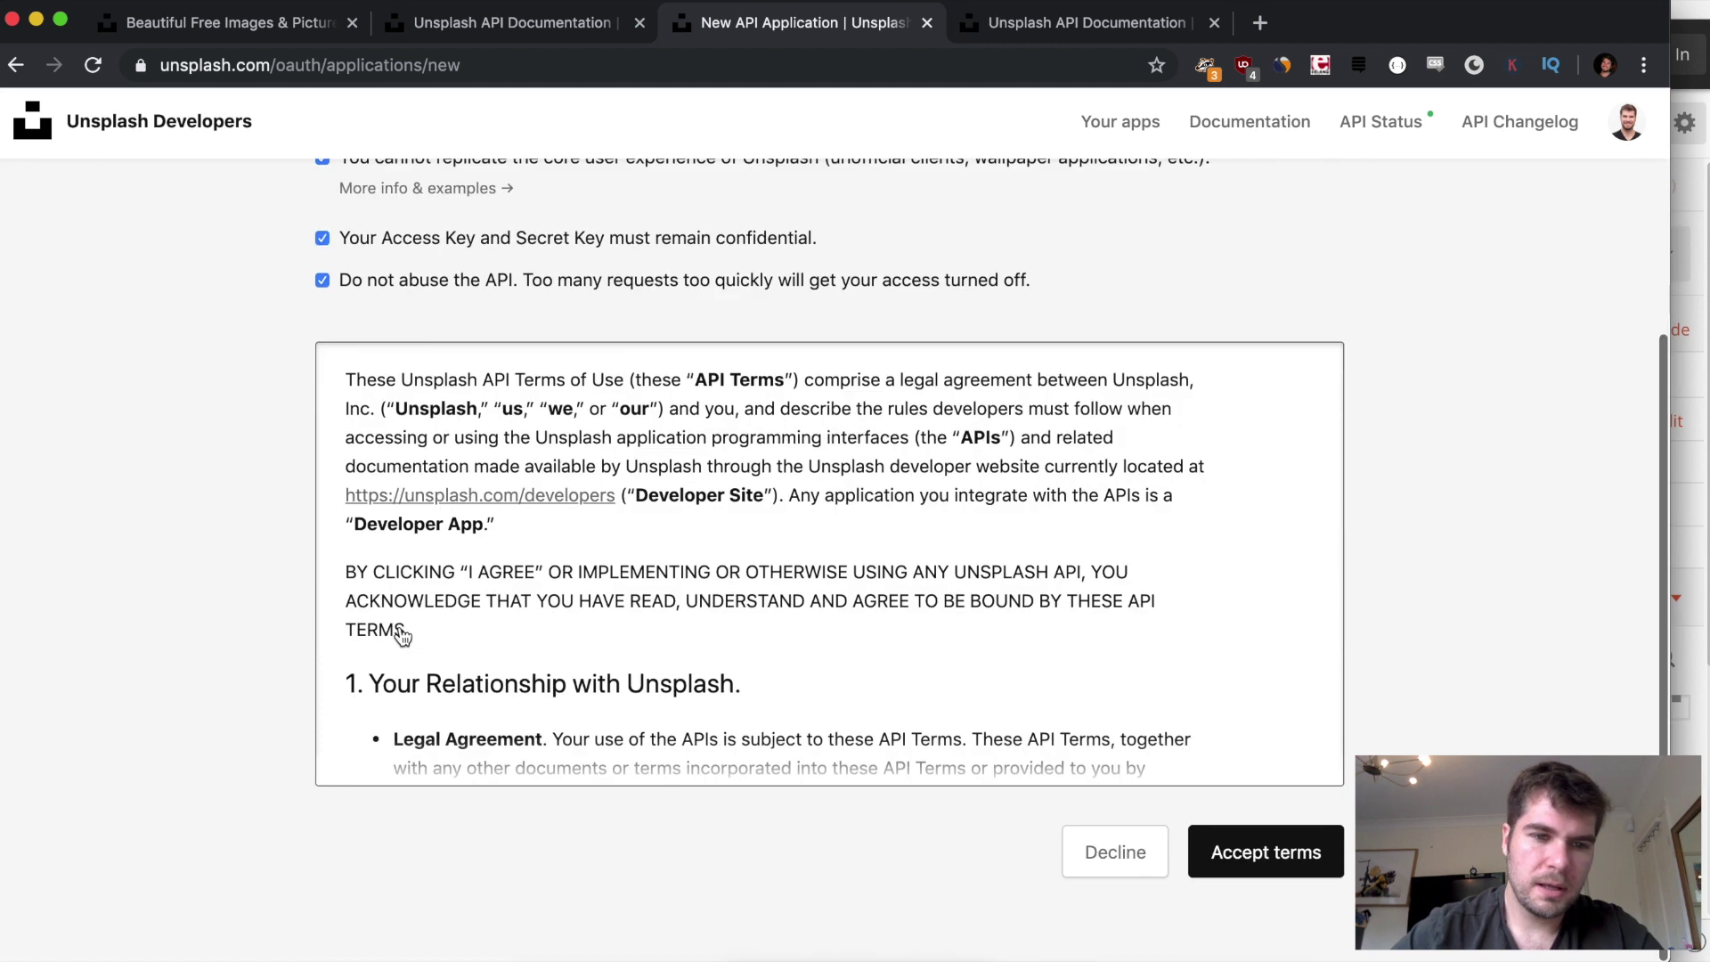
click(1236, 855)
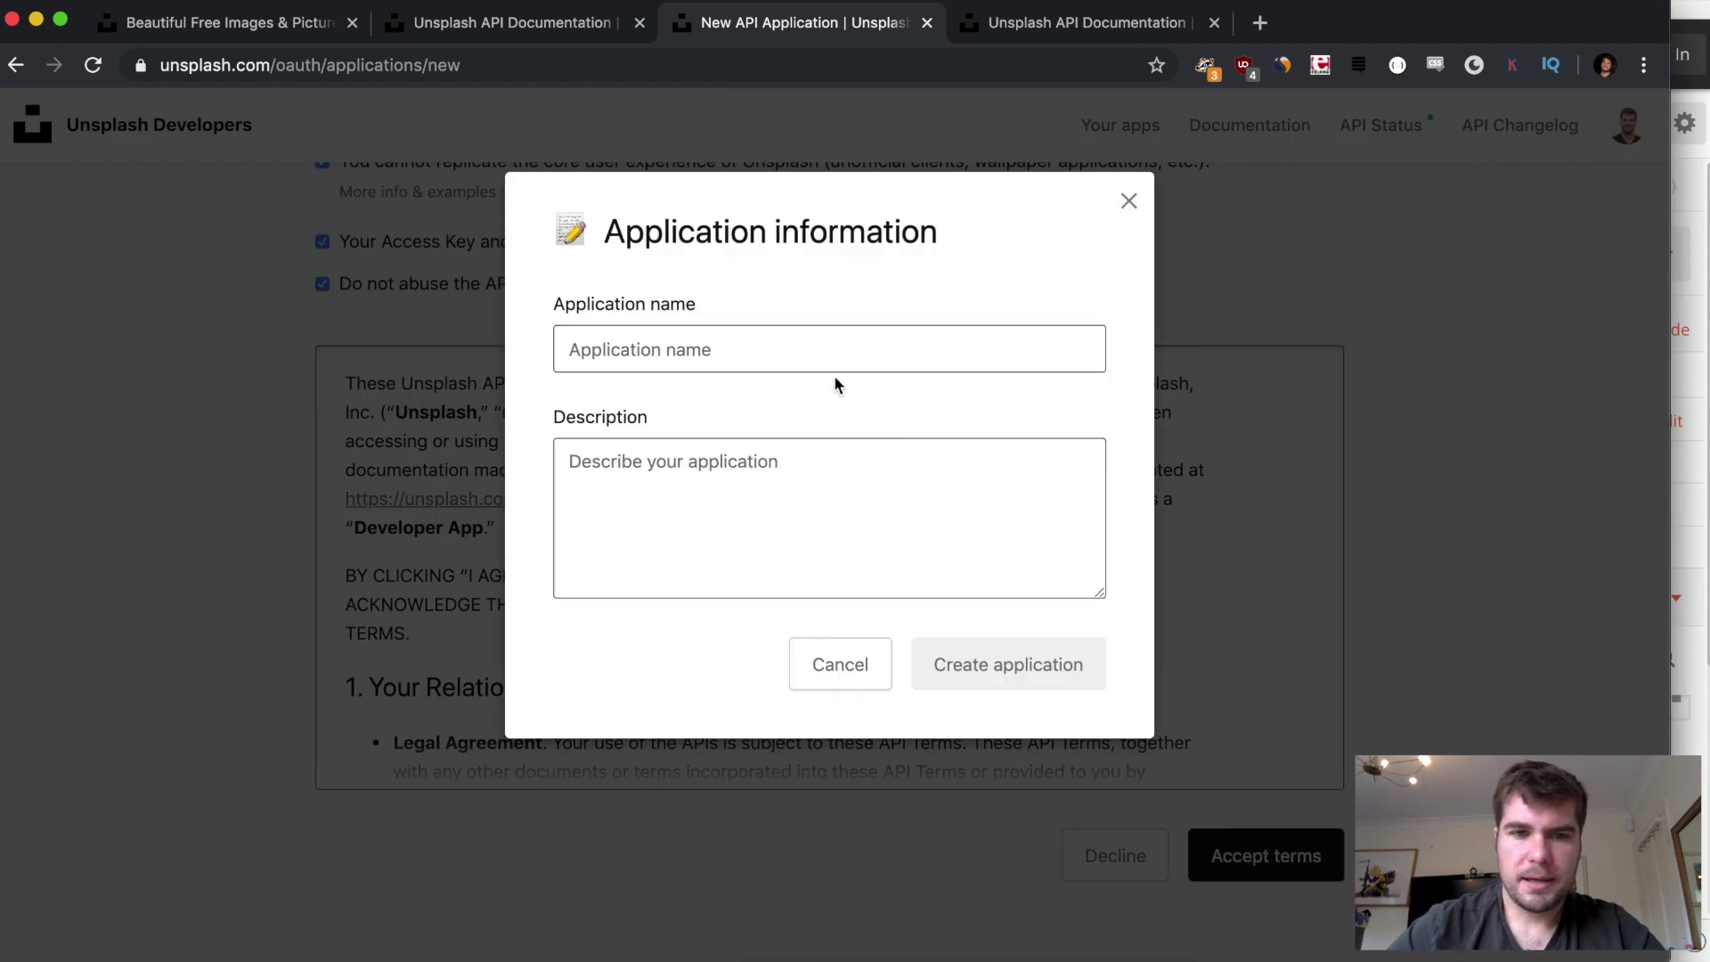
Name the application 'youtube-video' and describe it as 'this is an app for a youtube video'
click(824, 347)
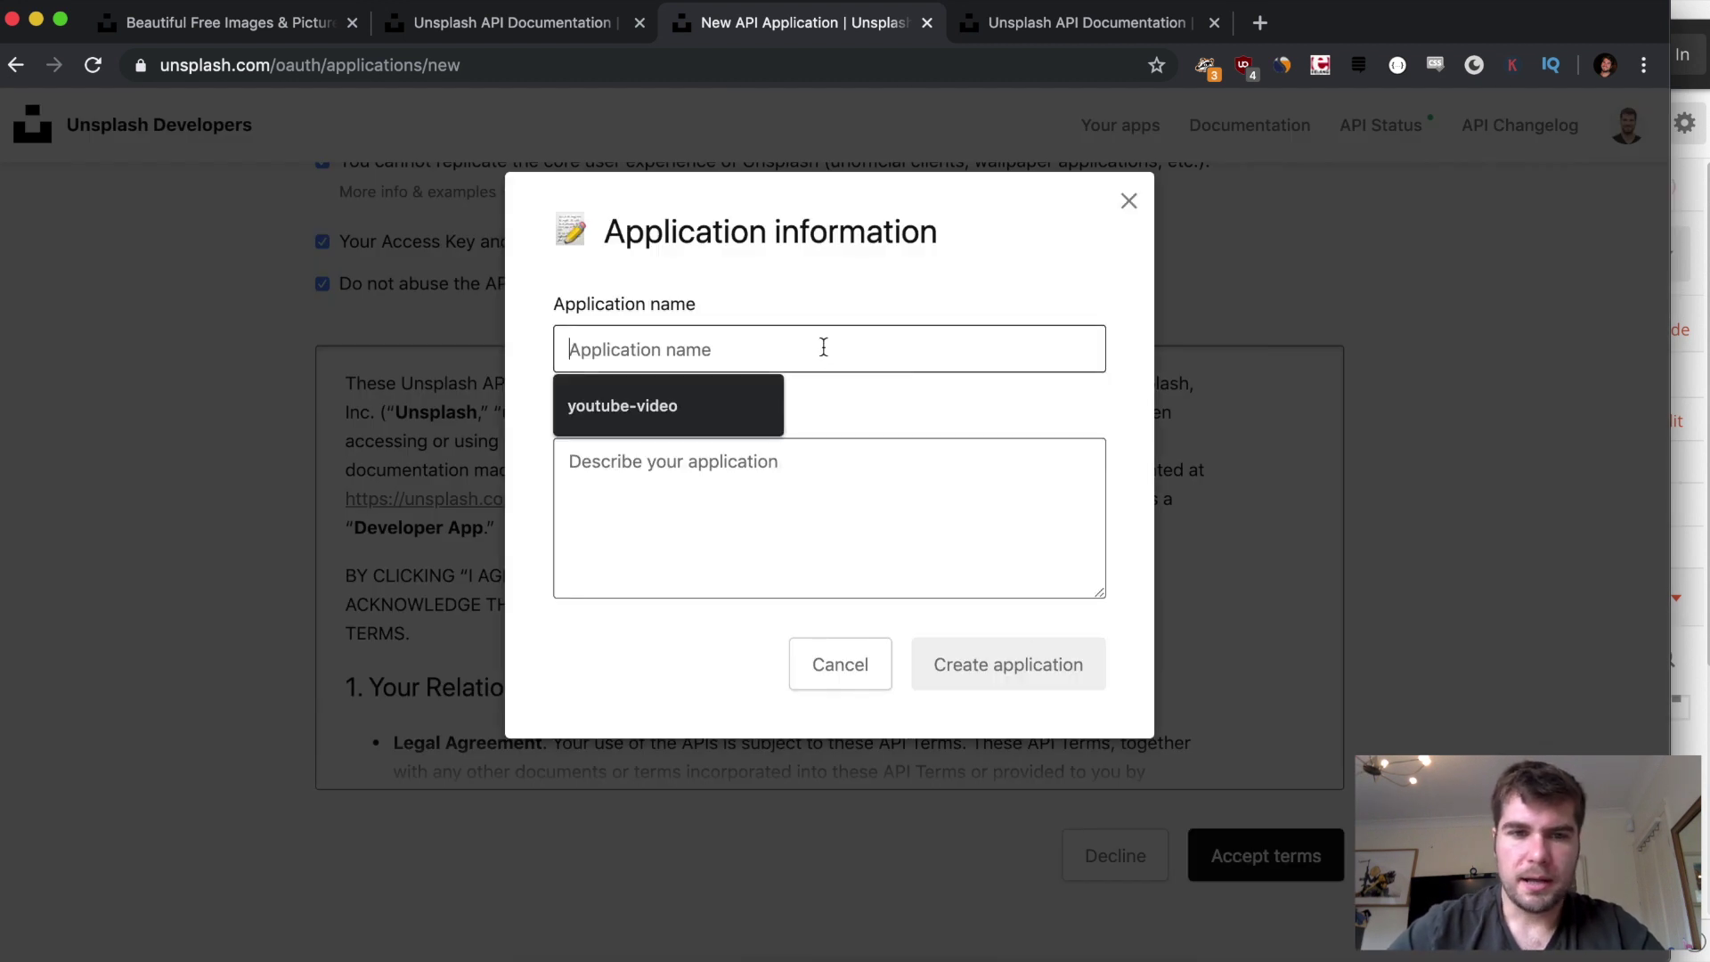
click(737, 411)
click(725, 501)
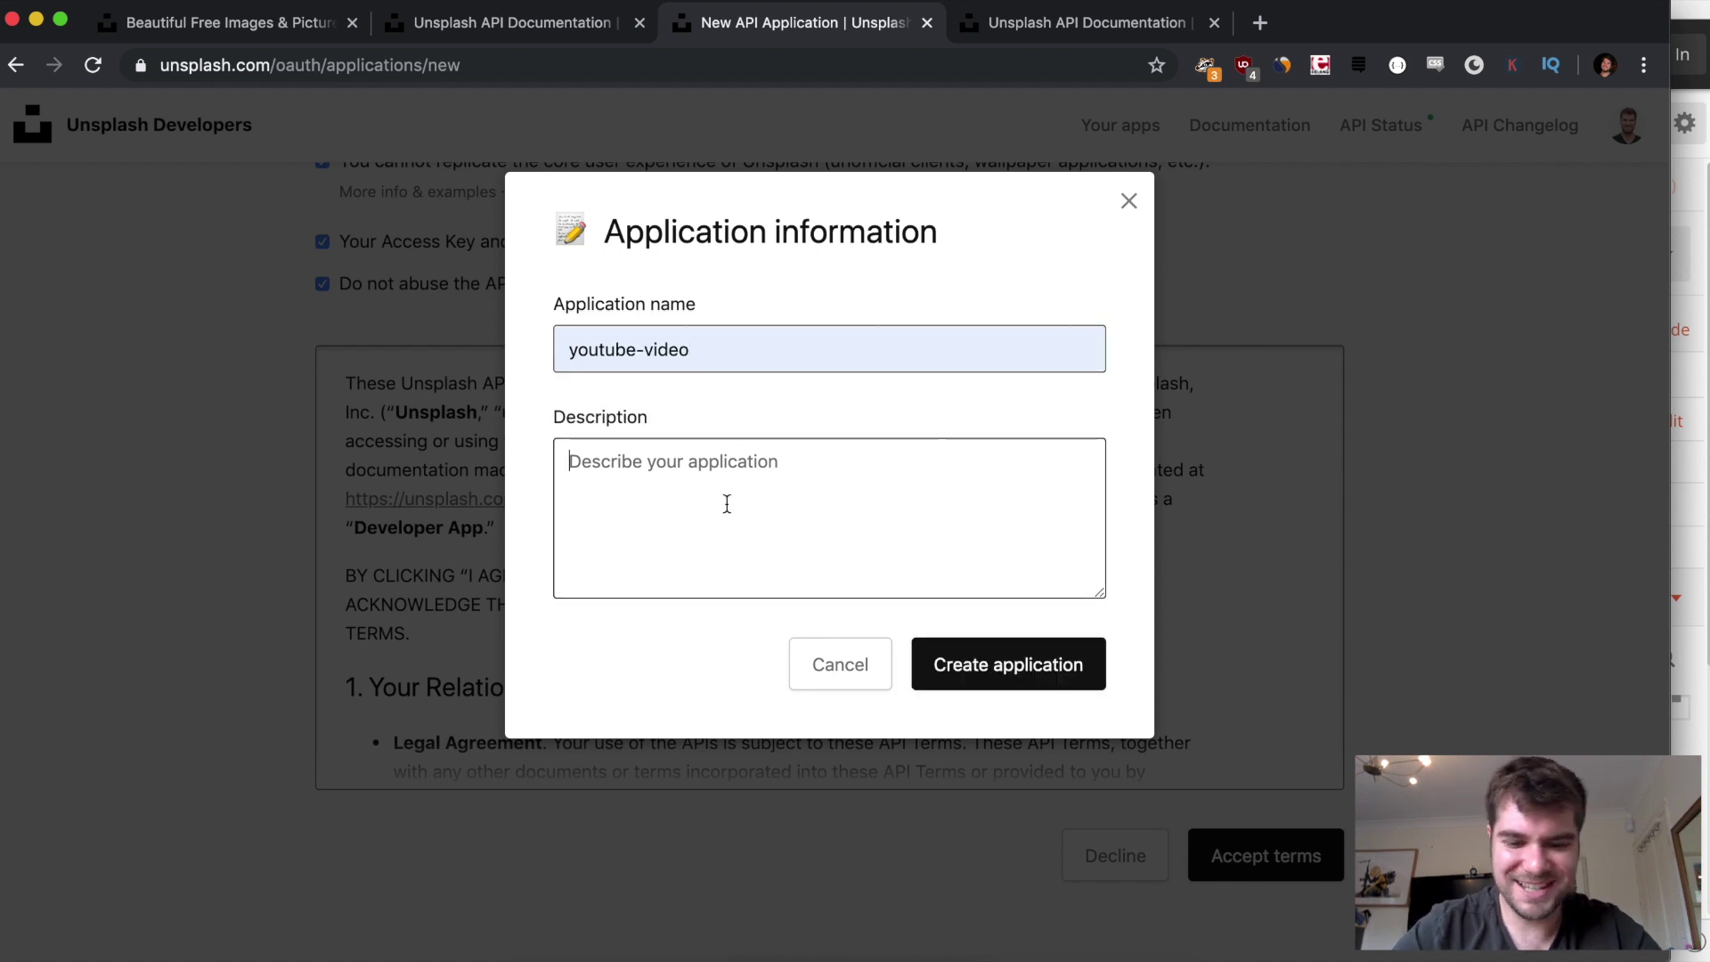
text(this is an app for a youtube video)
Create the youtube-video app and review its checklist, 50/50 requests usage and Keys sections
click(966, 668)
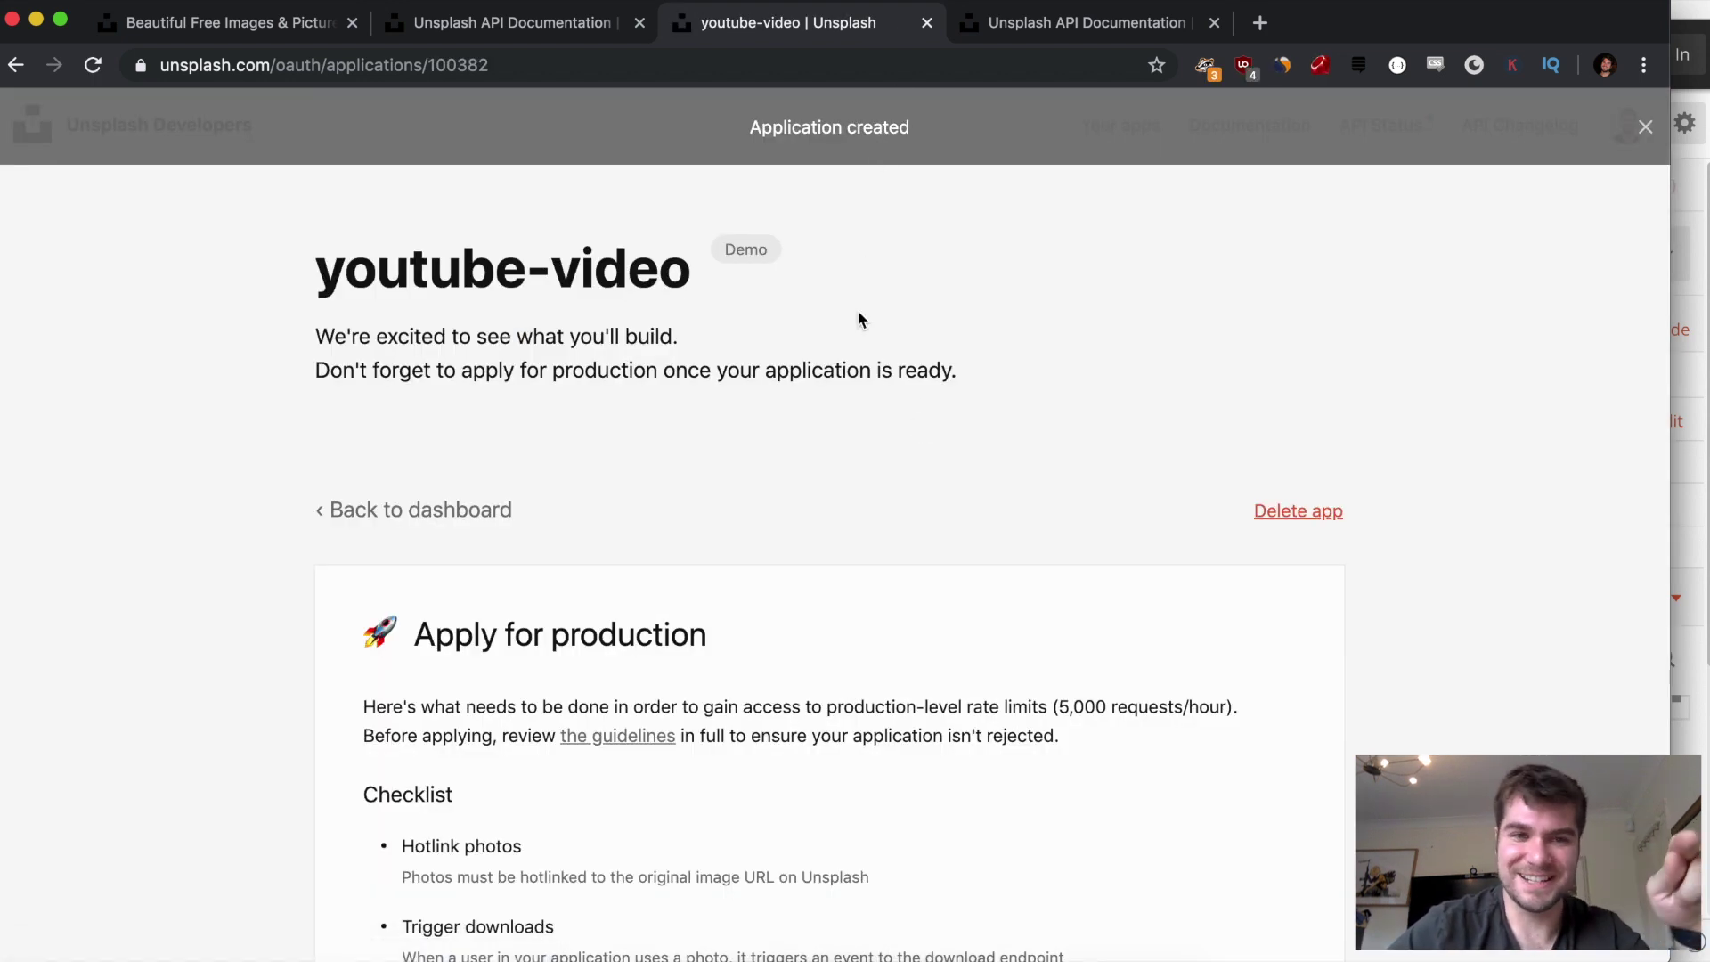
scroll(859, 313, down, 5)
scroll(857, 308, down, 4)
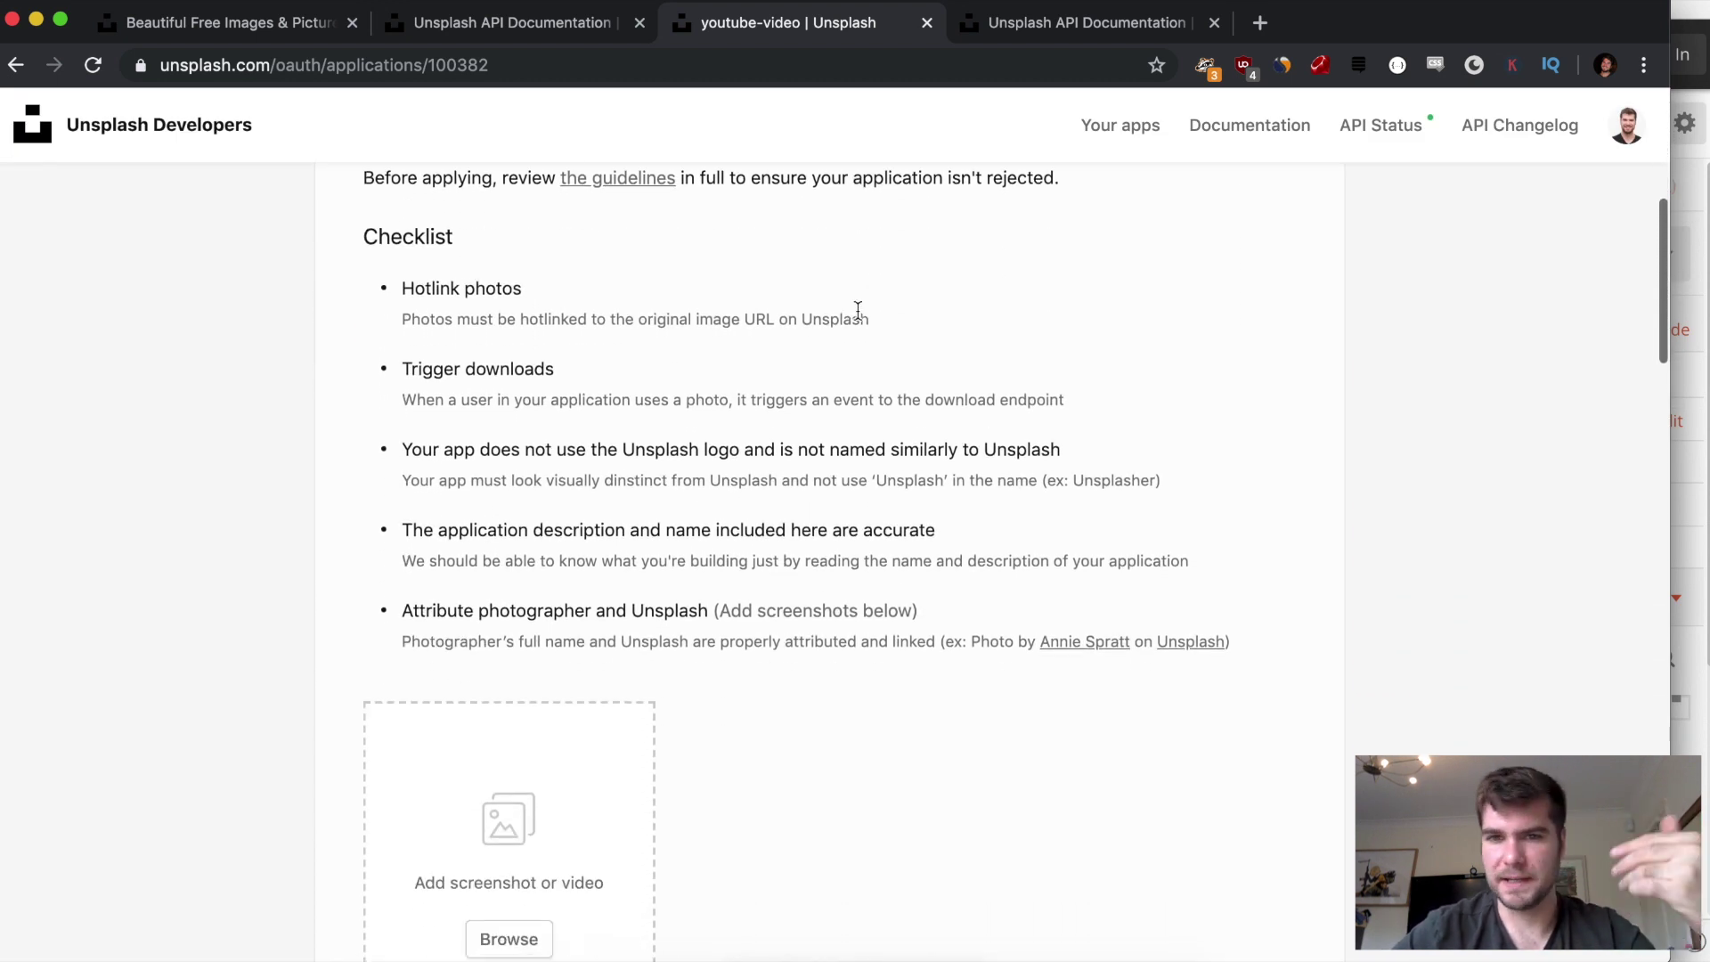
scroll(858, 310, up, 3)
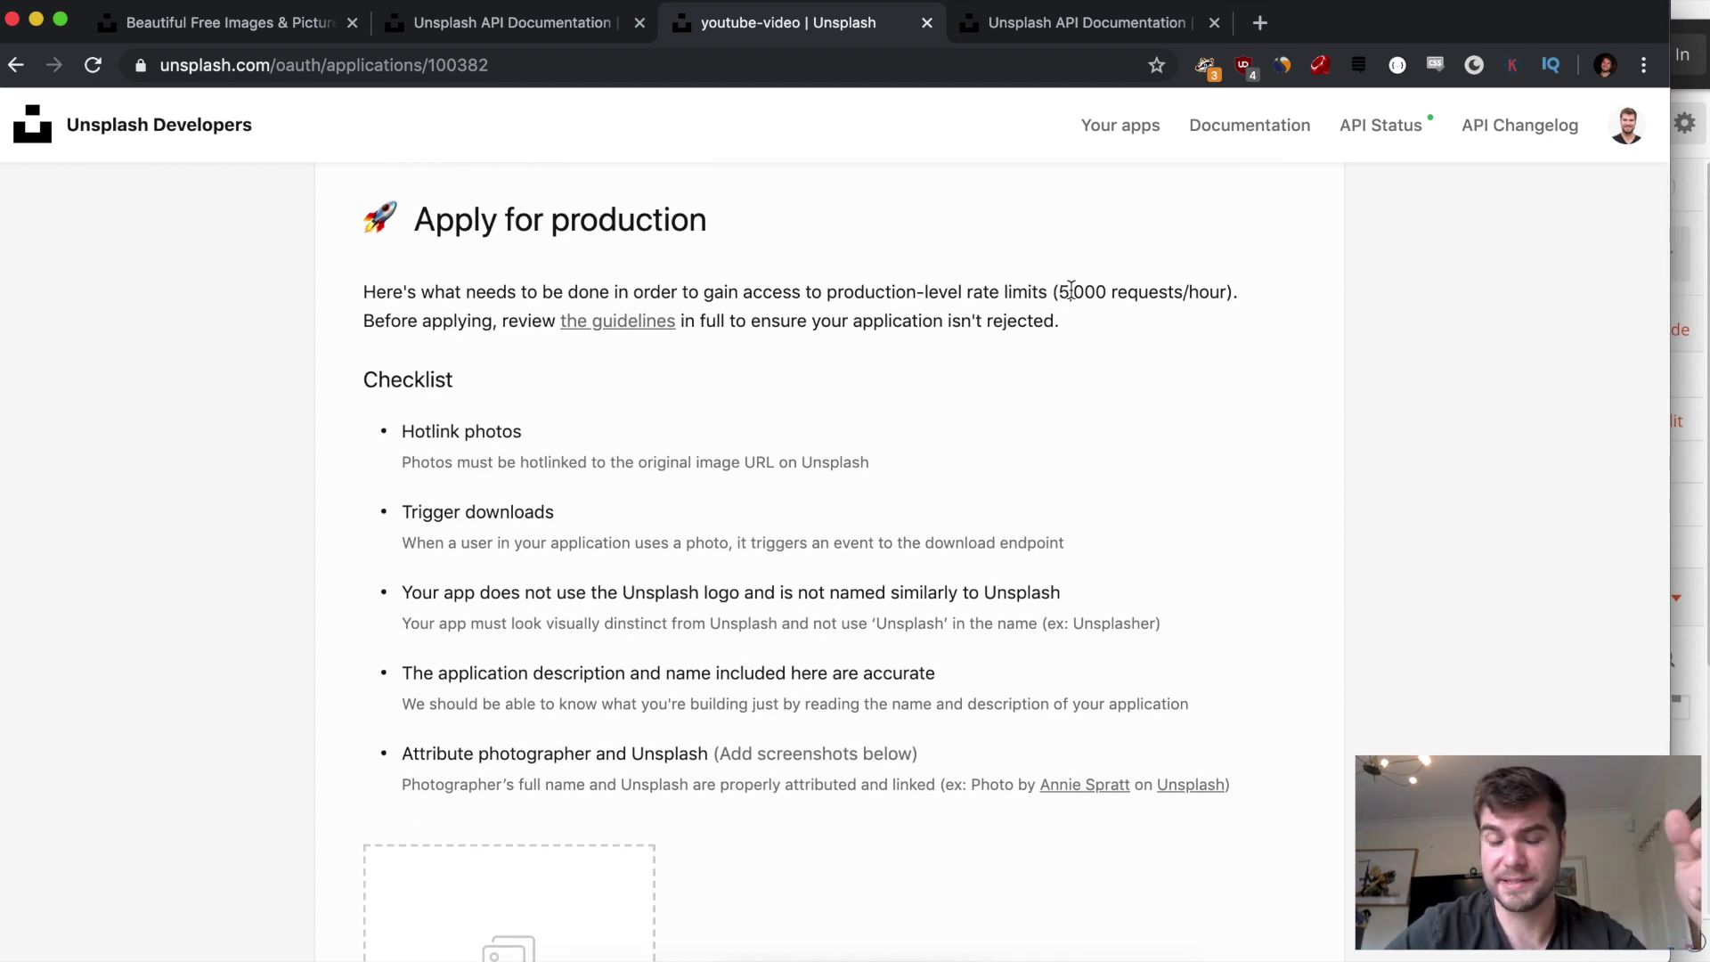
scroll(1068, 383, down, 13)
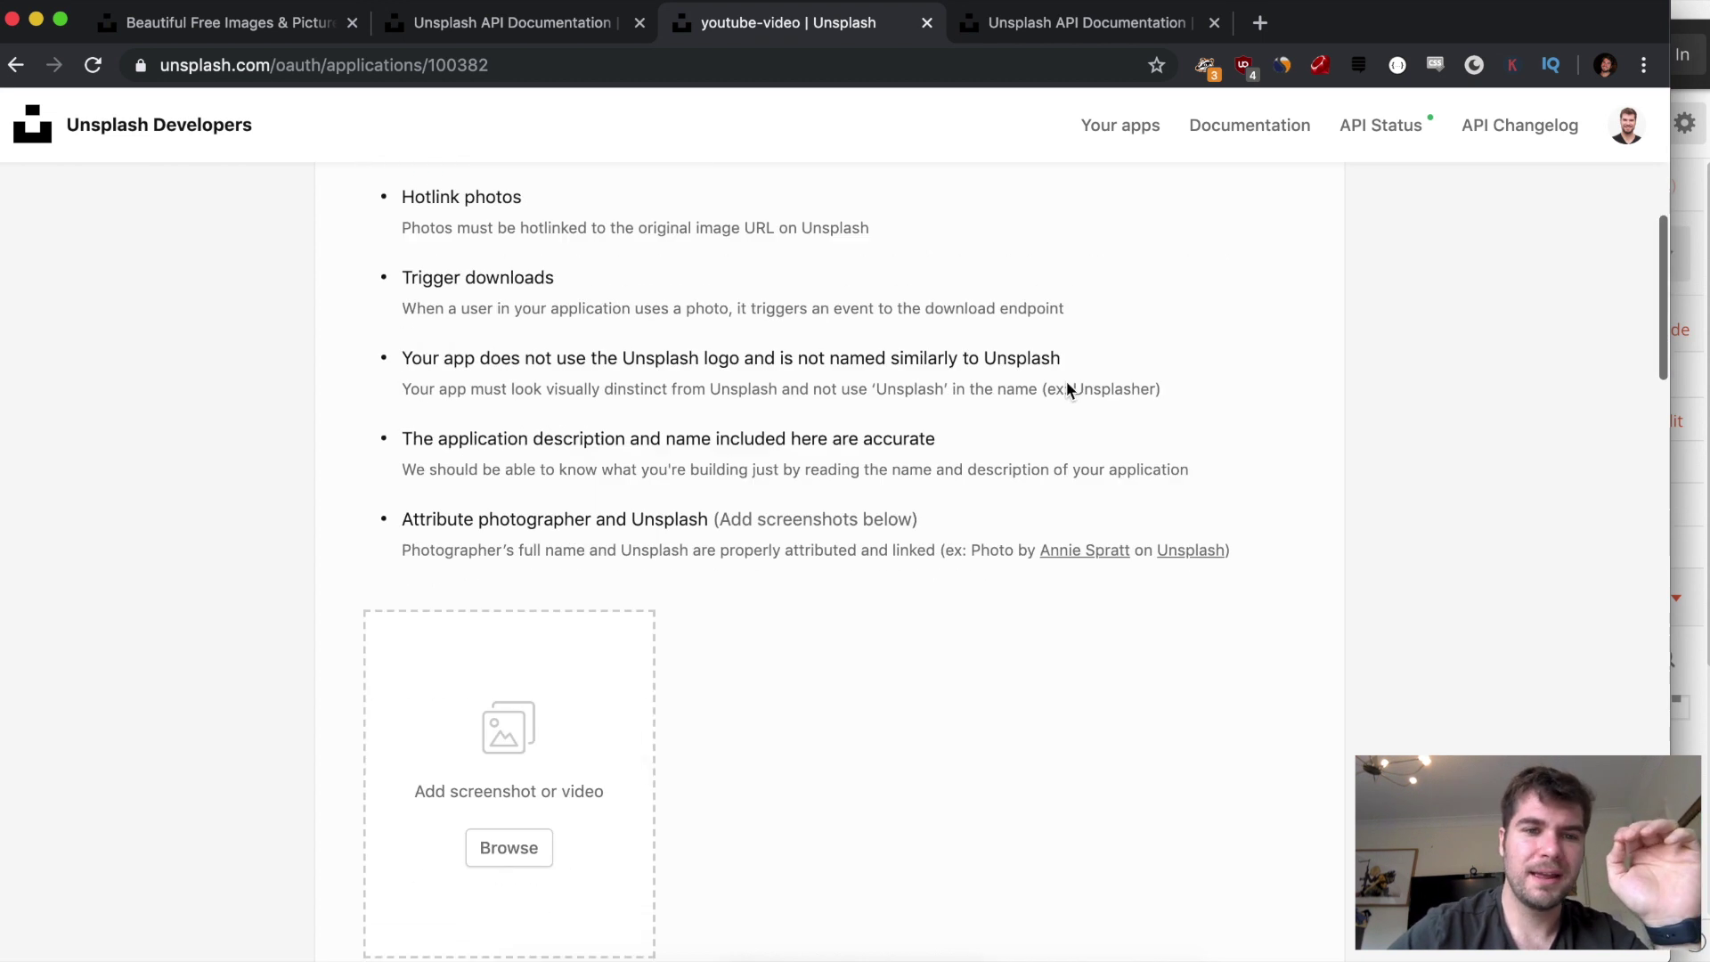
scroll(1066, 381, down, 5)
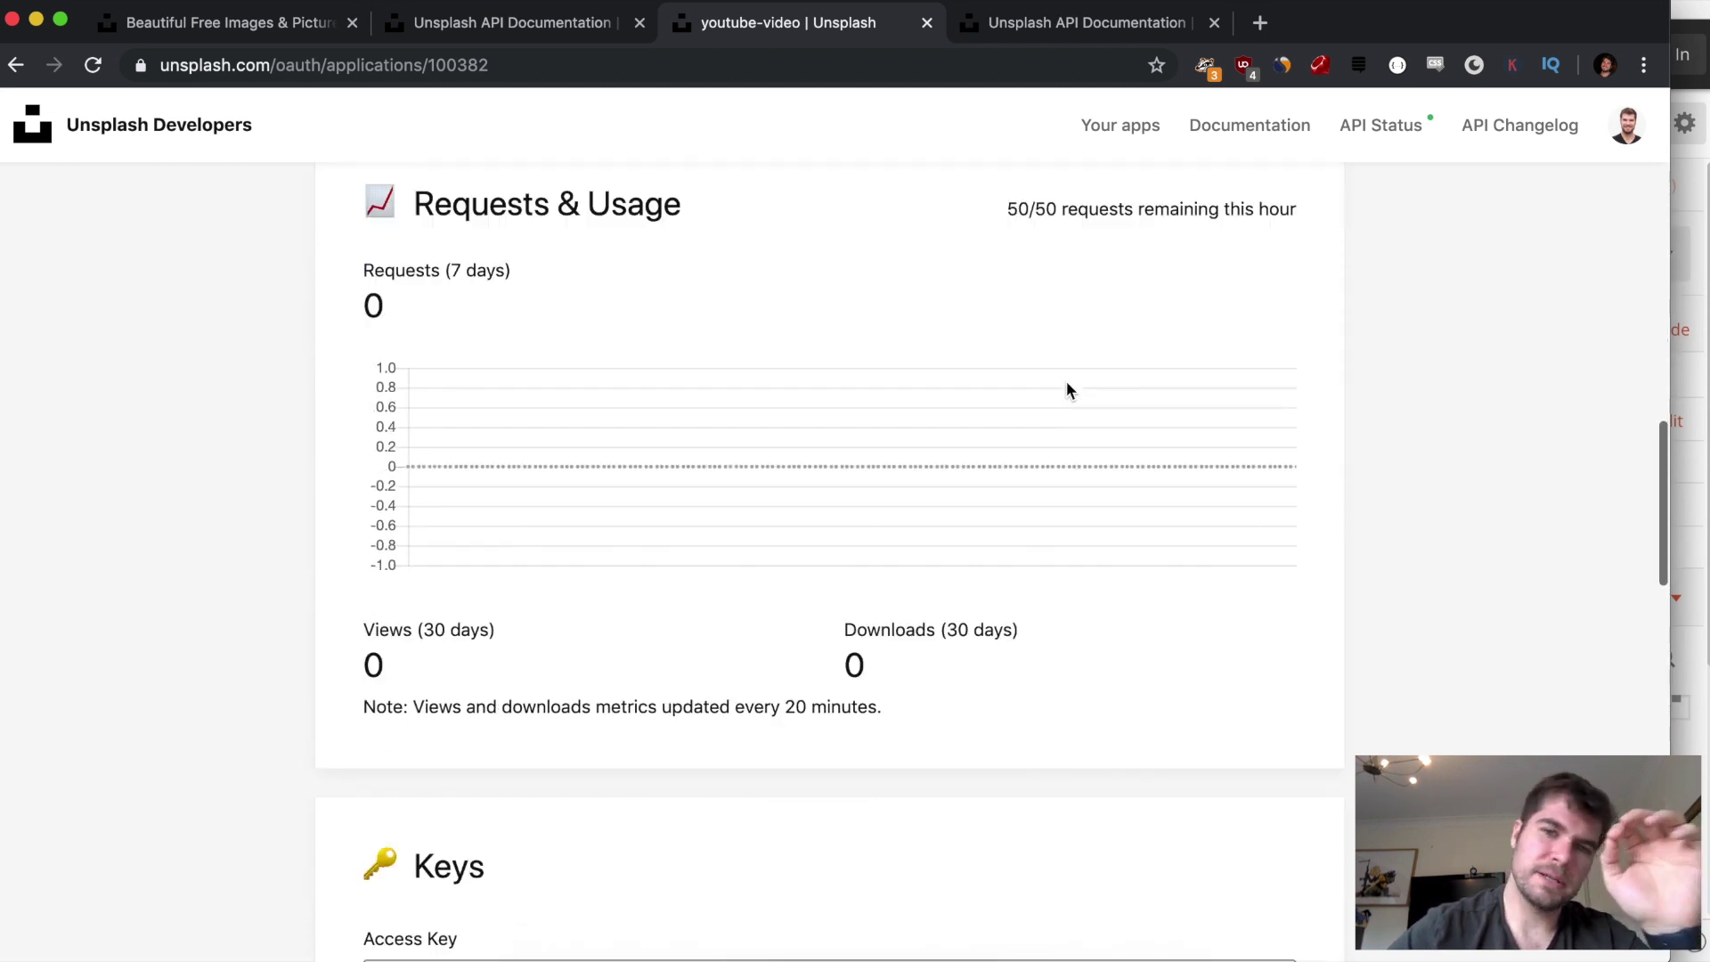